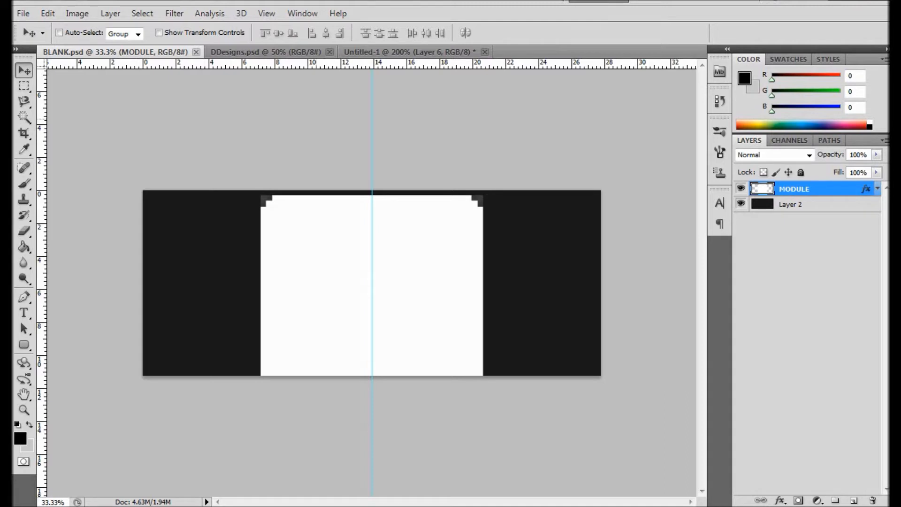
- Hide the dark background layer, Layer 2, and add a new empty layer directly above it
key("ctrl+plus")
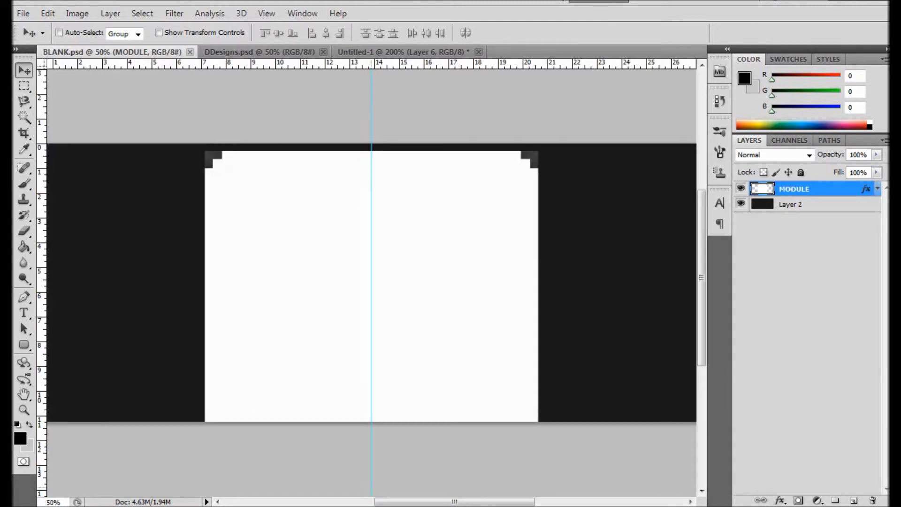
mouse_move(454, 501)
left_mouse_down()
mouse_move(371, 501)
mouse_move(438, 501)
left_mouse_up()
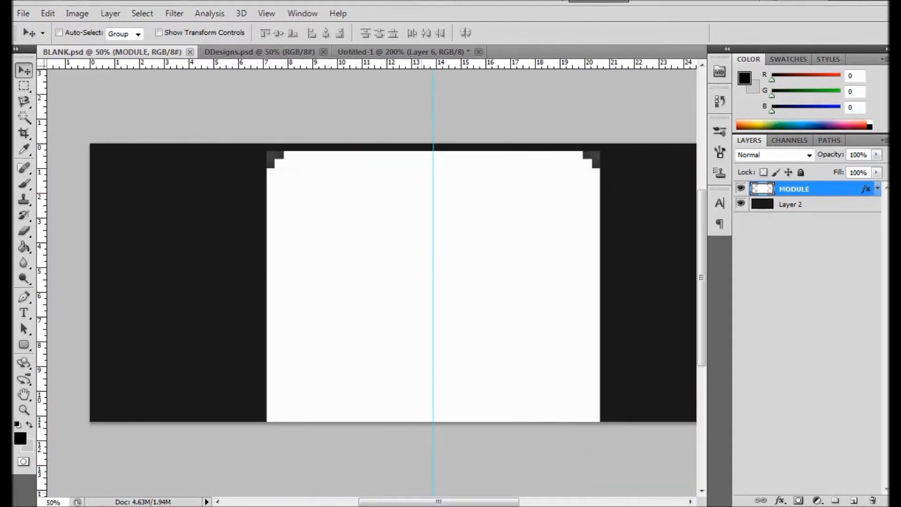
mouse_move(439, 501)
left_mouse_down()
mouse_move(485, 501)
mouse_move(329, 501)
mouse_move(445, 501)
left_mouse_up()
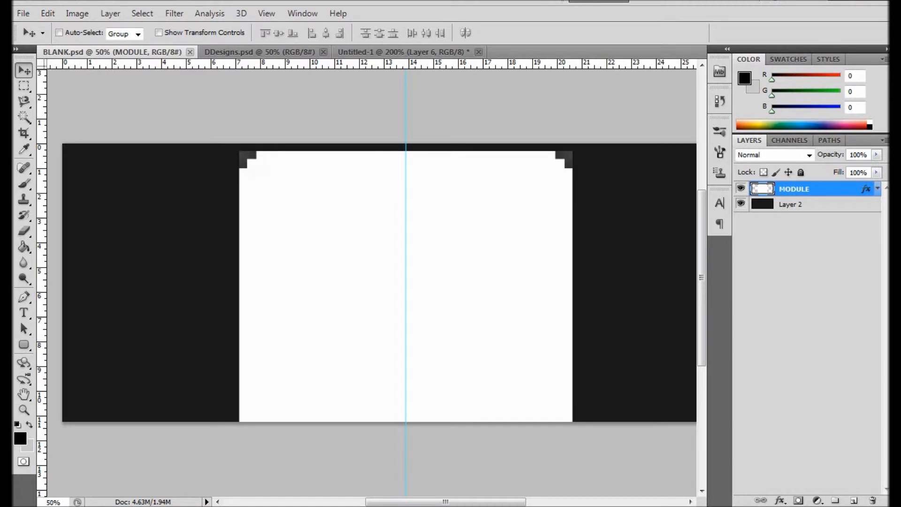
left_click(815, 204)
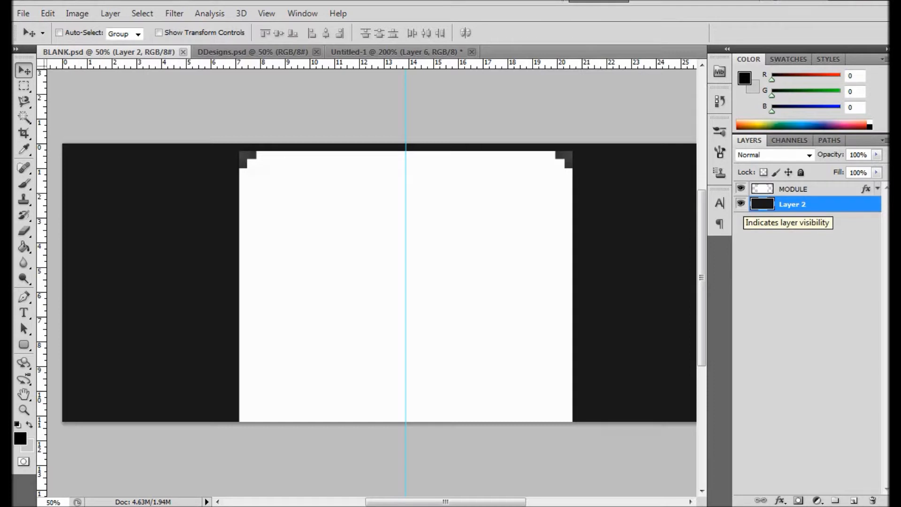
left_click(740, 203)
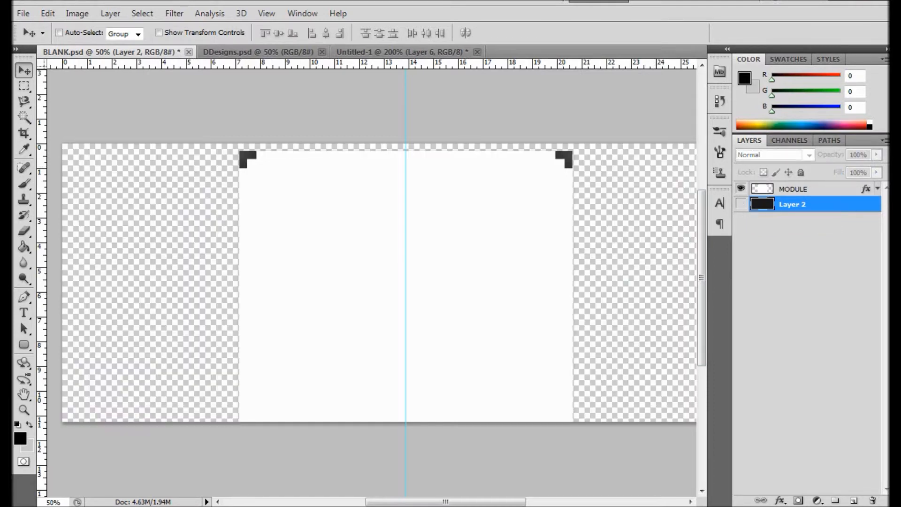
left_click(854, 500)
left_click_drag(445, 502, 455, 501)
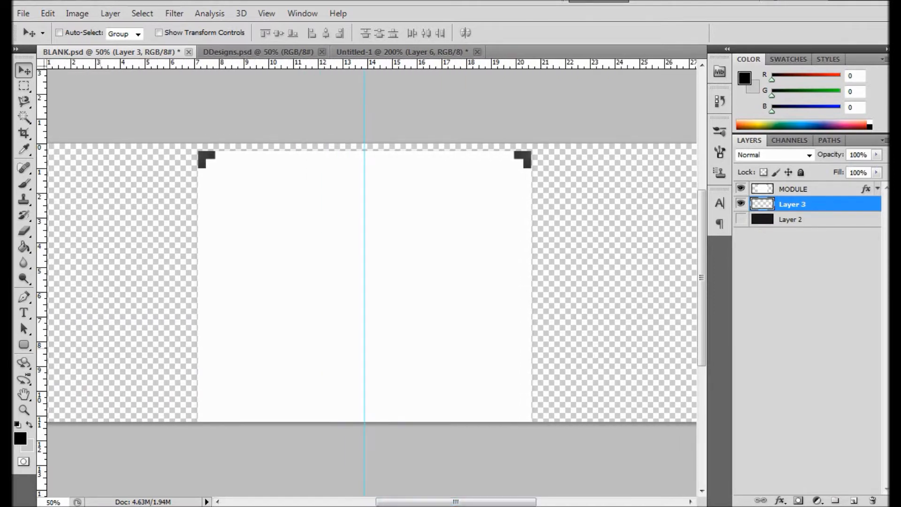
- Make black the background colour and set the foreground colour to dark blue #044f9b
key("x")
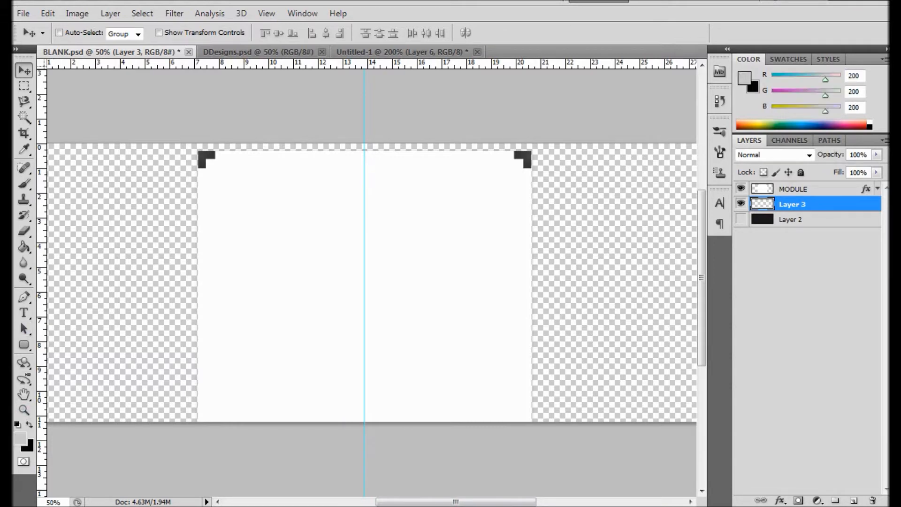
key("x")
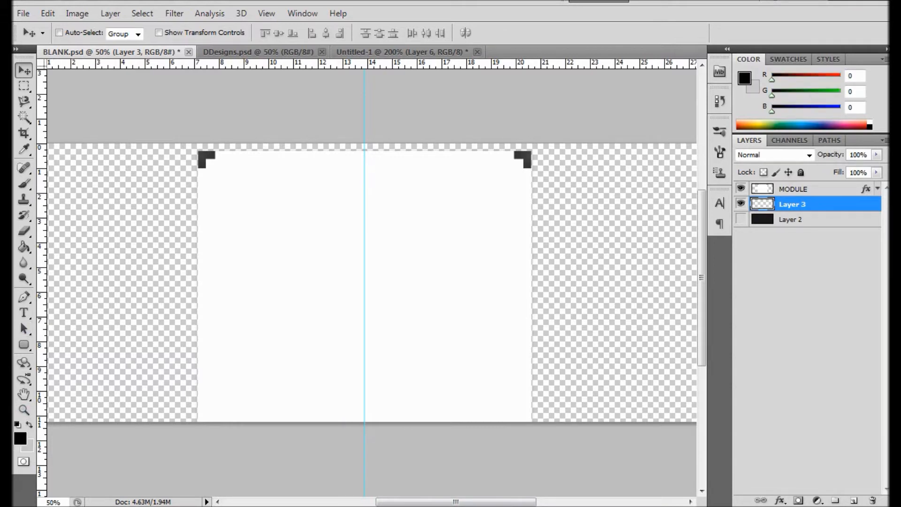
key("x")
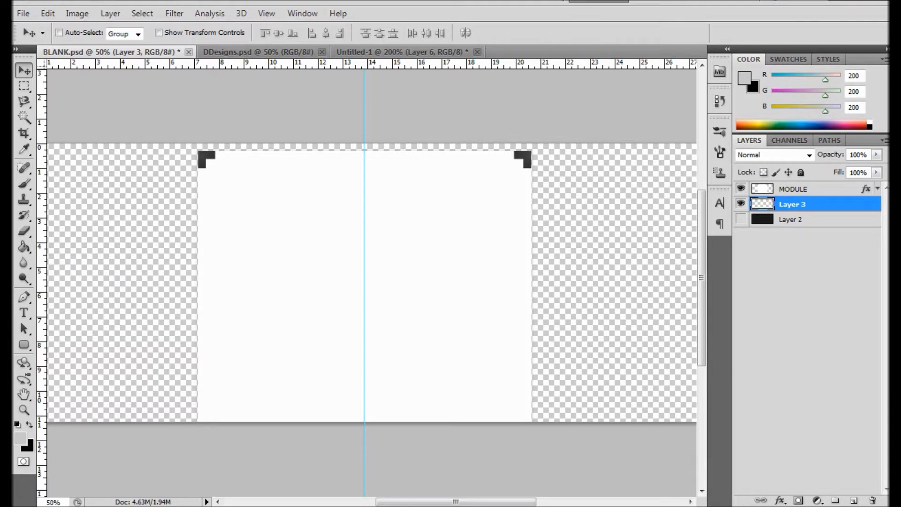
key("x")
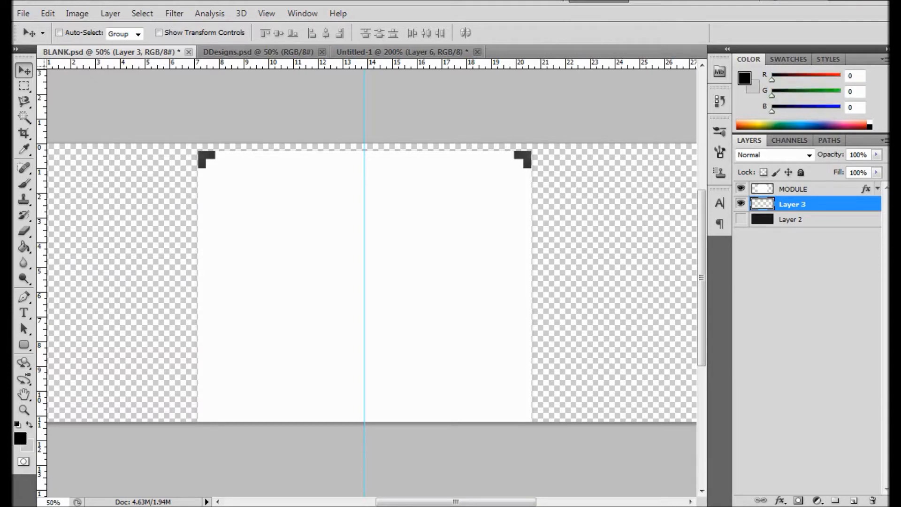
key("x")
left_click(20, 437)
left_click(741, 268)
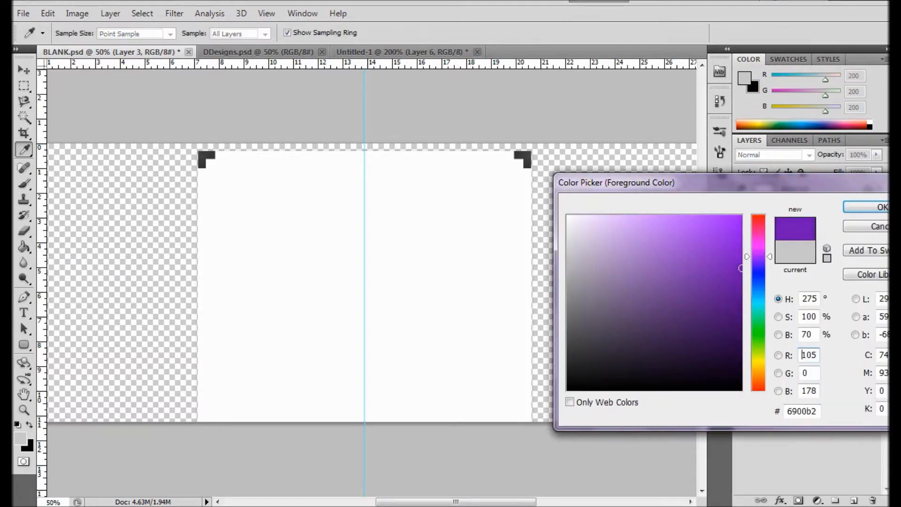
left_click(758, 288)
left_click(737, 284)
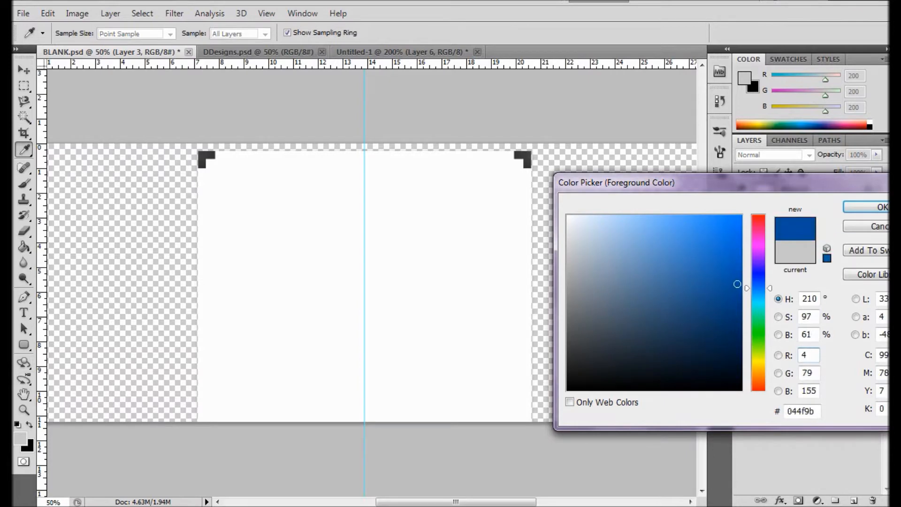
key("Return")
key("v")
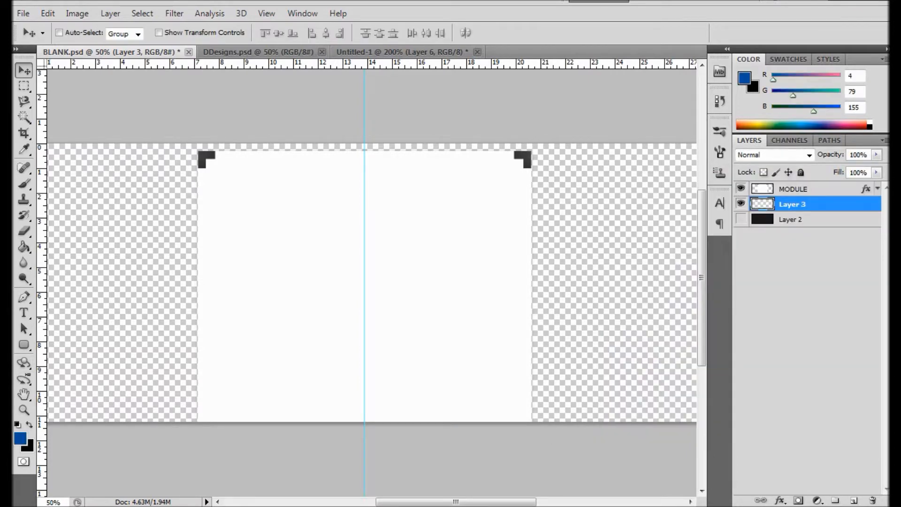
key("x")
key("x")
- Fill the new layer with a radial blue-to-black gradient running from the centre guide out to the canvas's left edge
key("g")
left_click(23, 246)
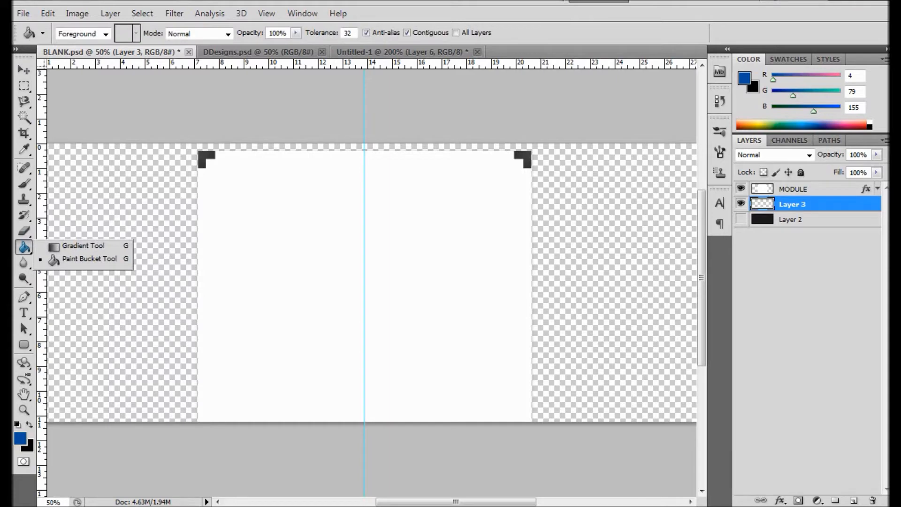
left_click(83, 245)
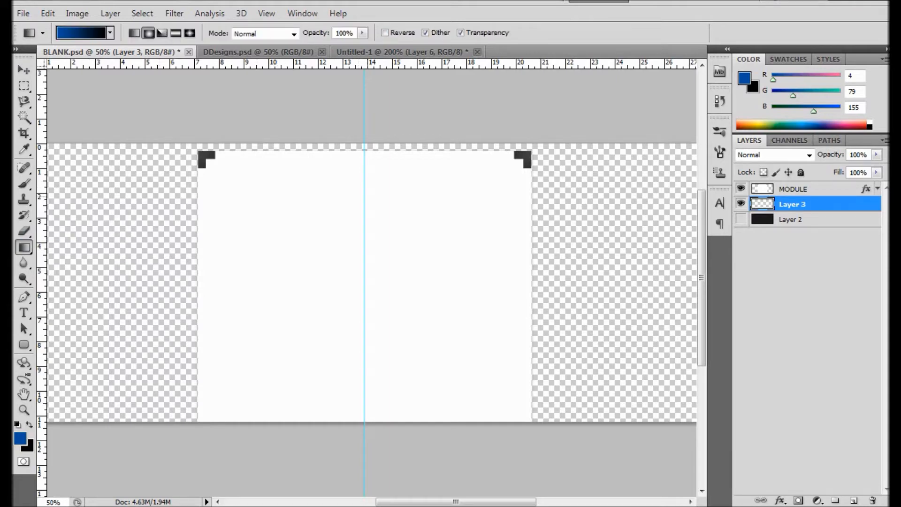
left_click_drag(455, 501, 442, 501)
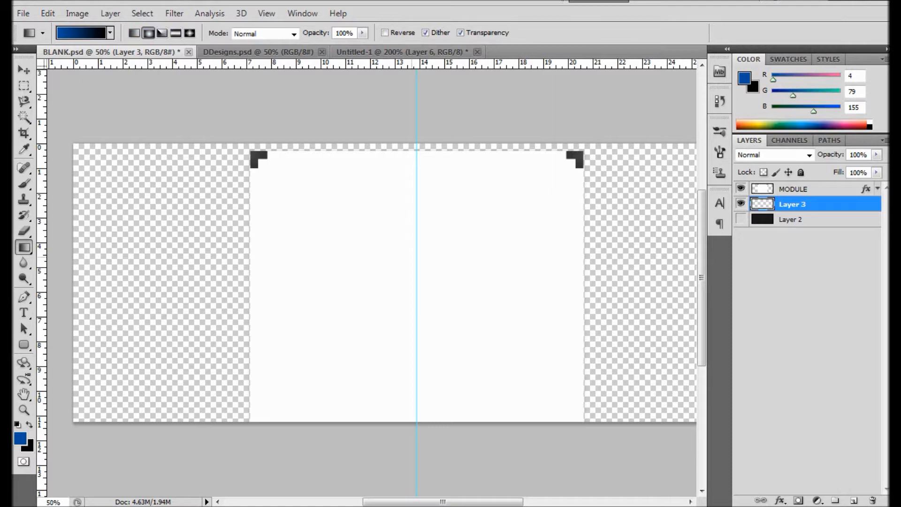
key("ctrl+minus")
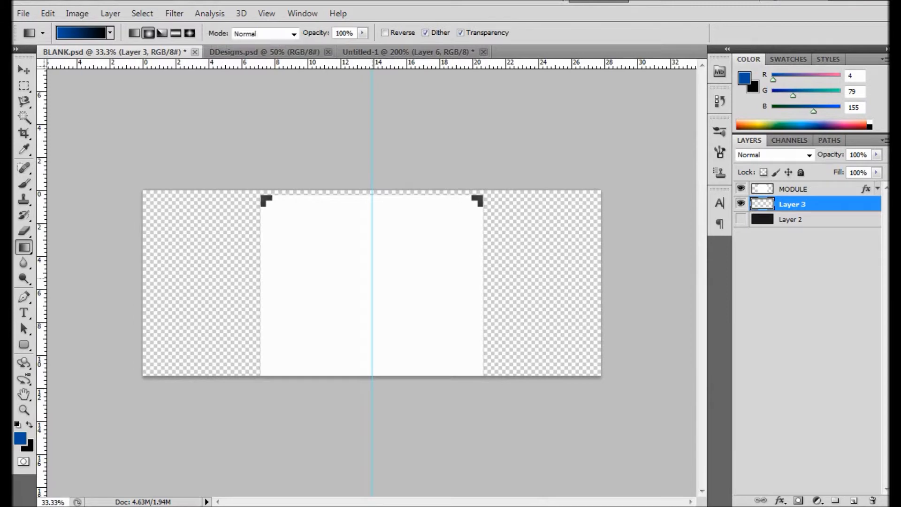
left_click_drag(372, 278, 136, 278)
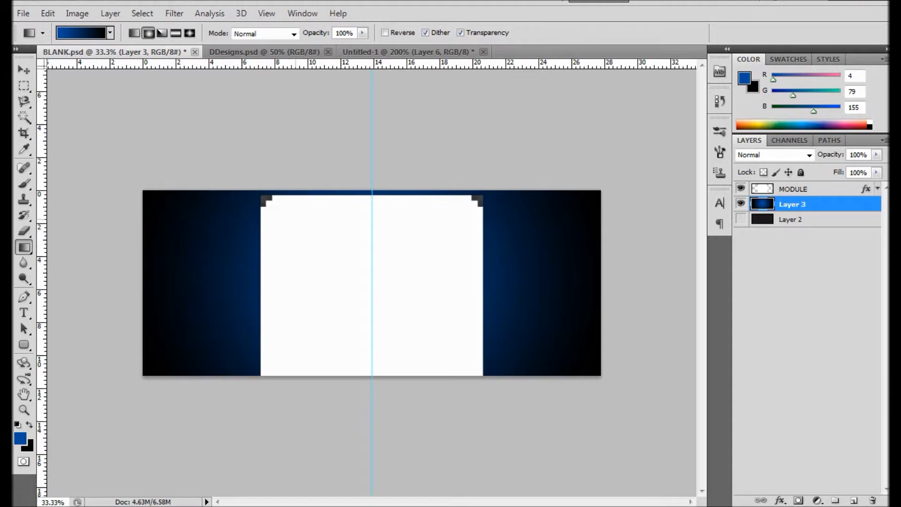
key("v")
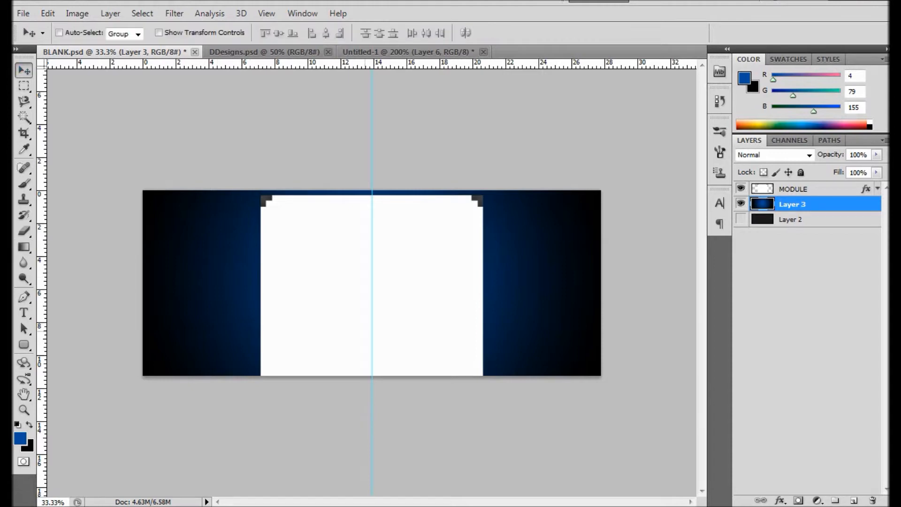
- Examine the gradient background up close on both sides of the white module
key("ctrl+plus")
left_click_drag(455, 501, 423, 501)
key("ctrl+plus")
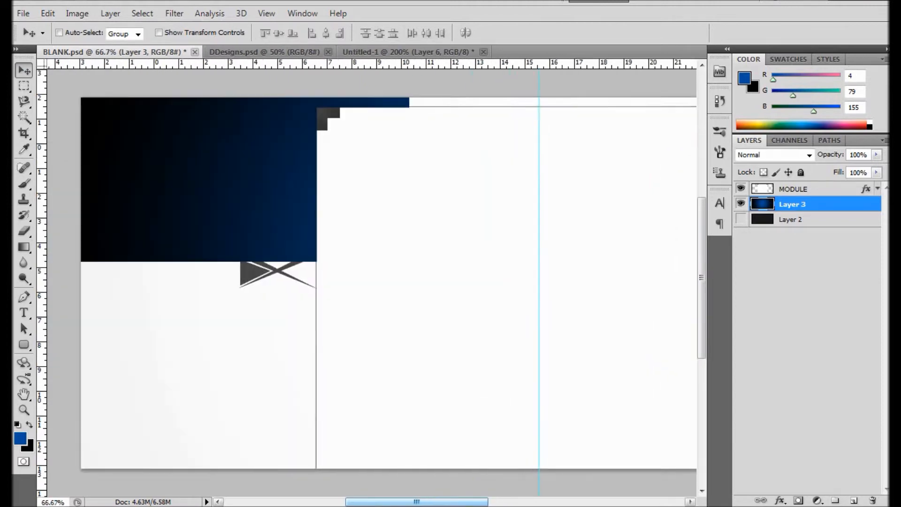
scroll(351, 282, "up", 3)
scroll(350, 282, "down", 4)
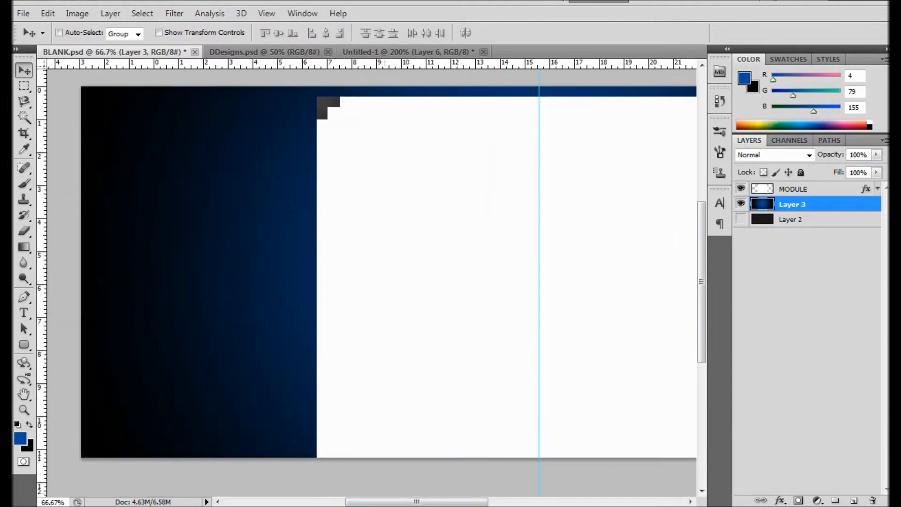
left_click_drag(416, 501, 446, 501)
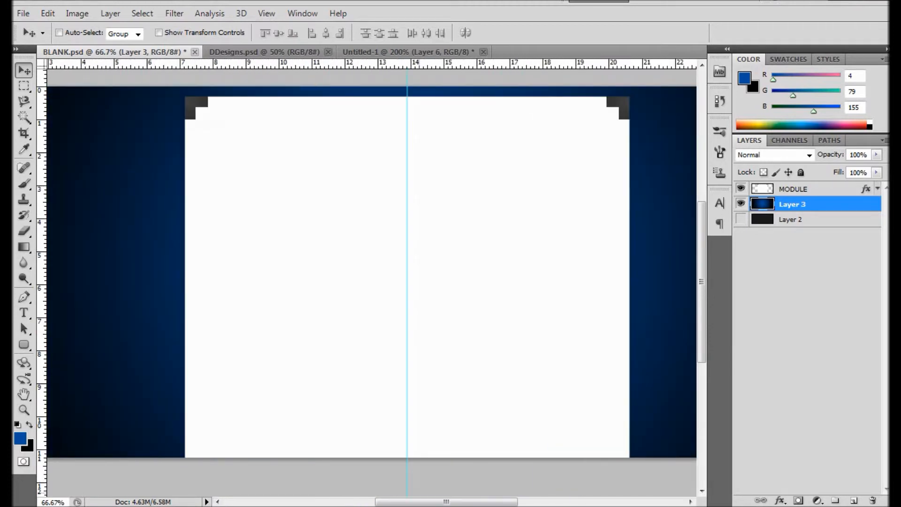
key("ctrl+minus")
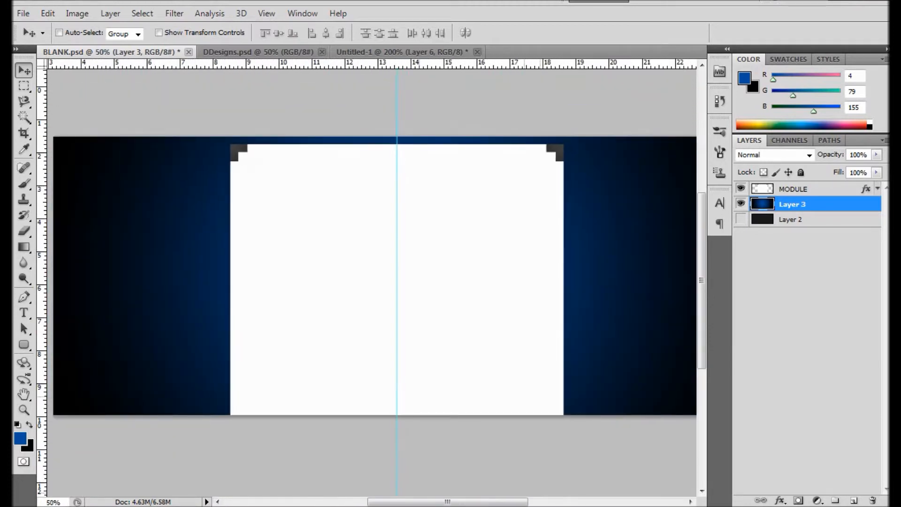
key("ctrl+minus")
- Hide the gradient layer and fill a new layer above it with the solid blue foreground colour
left_click(741, 204)
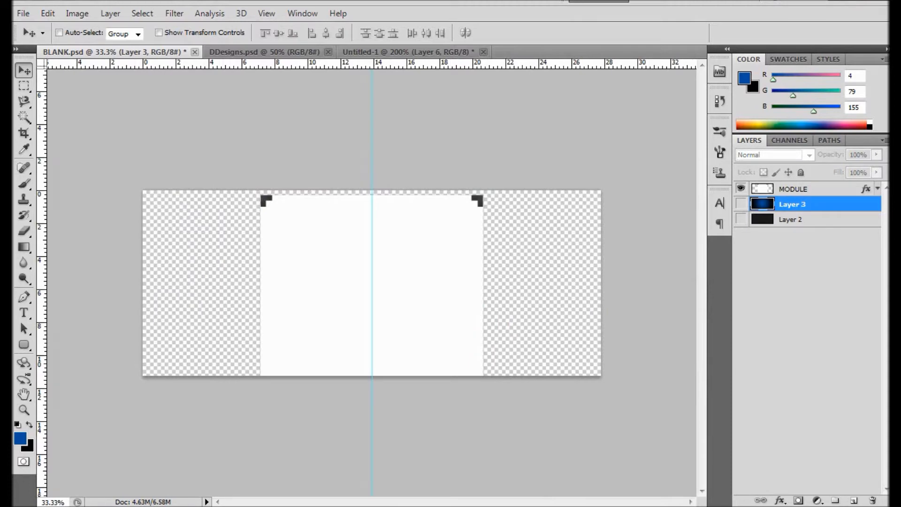
left_click(854, 500)
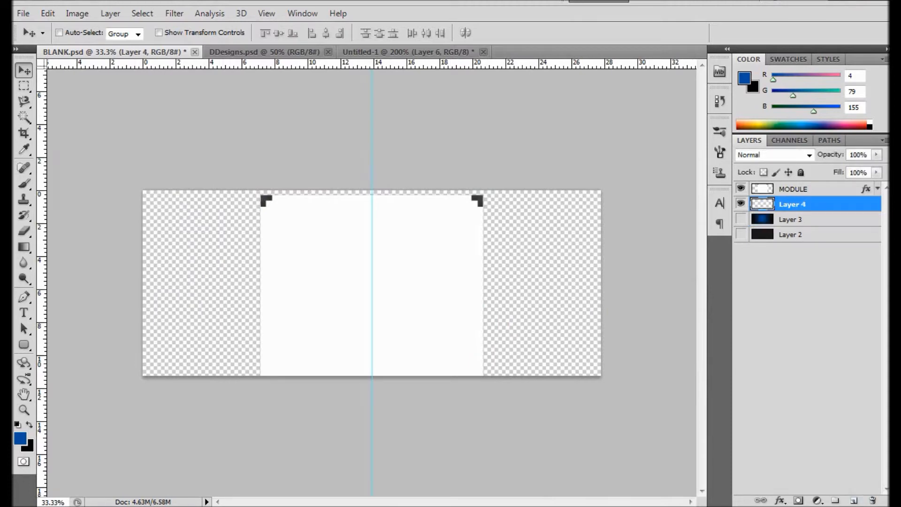
left_click_drag(23, 248, 70, 257)
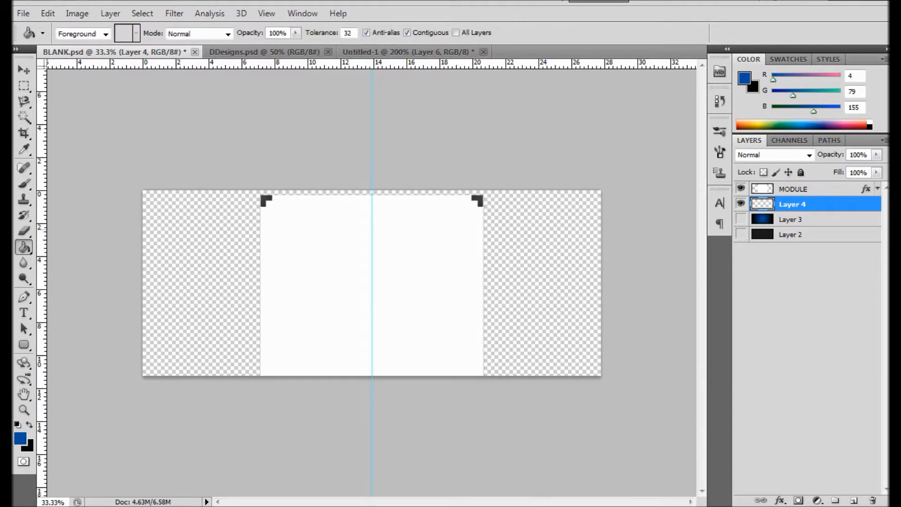
left_click(225, 230)
left_click(23, 70)
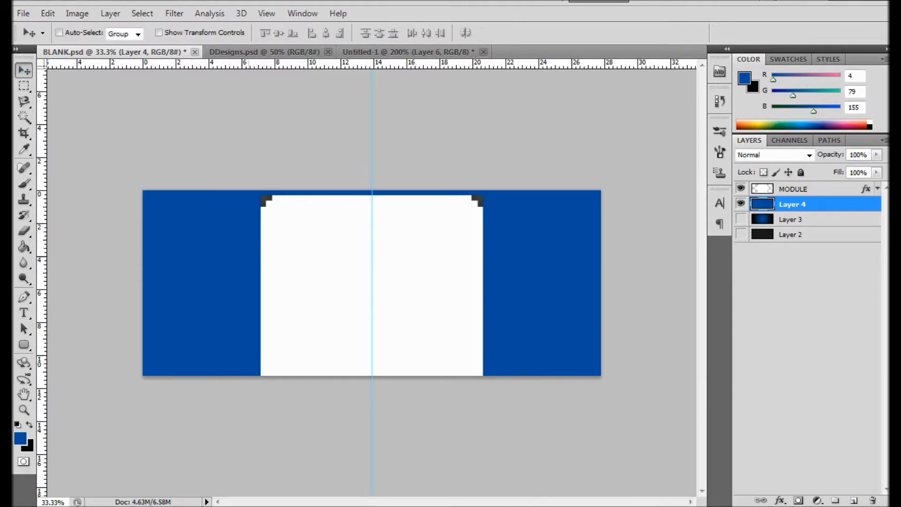
- Duplicate the solid blue layer and apply the Add Noise filter to the copy
key("ctrl+plus")
left_click_drag(454, 501, 480, 501)
key("ctrl+j")
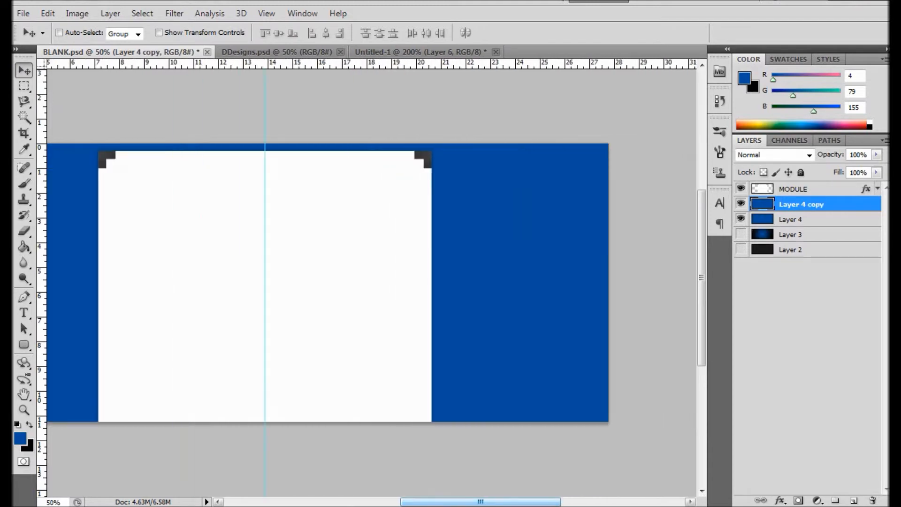
left_click(174, 13)
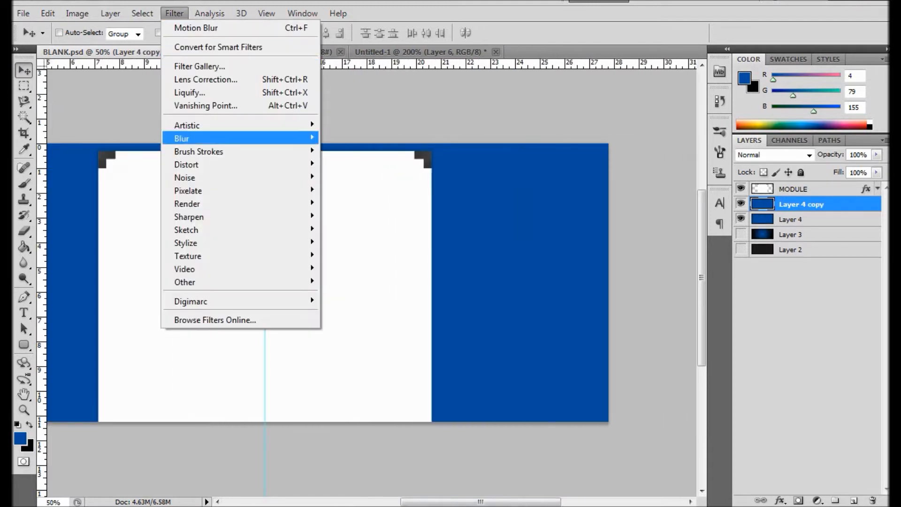
mouse_move(188, 138)
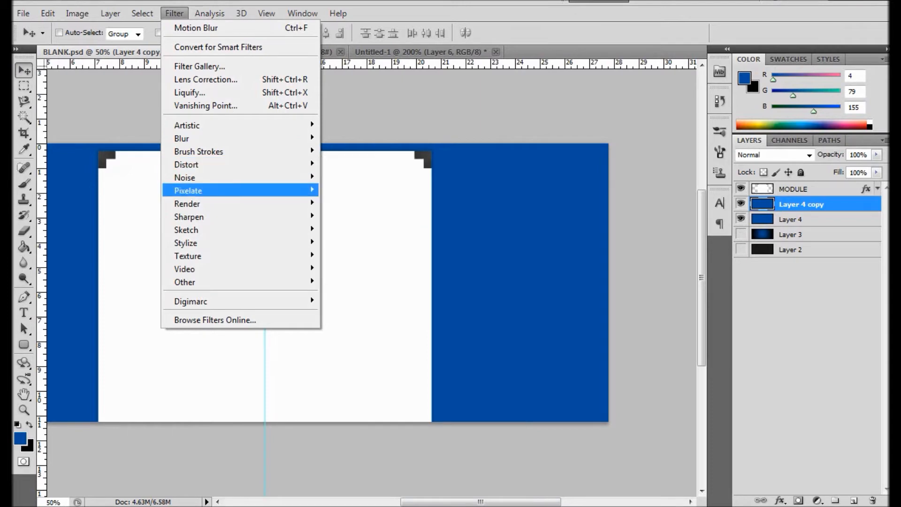
mouse_move(188, 190)
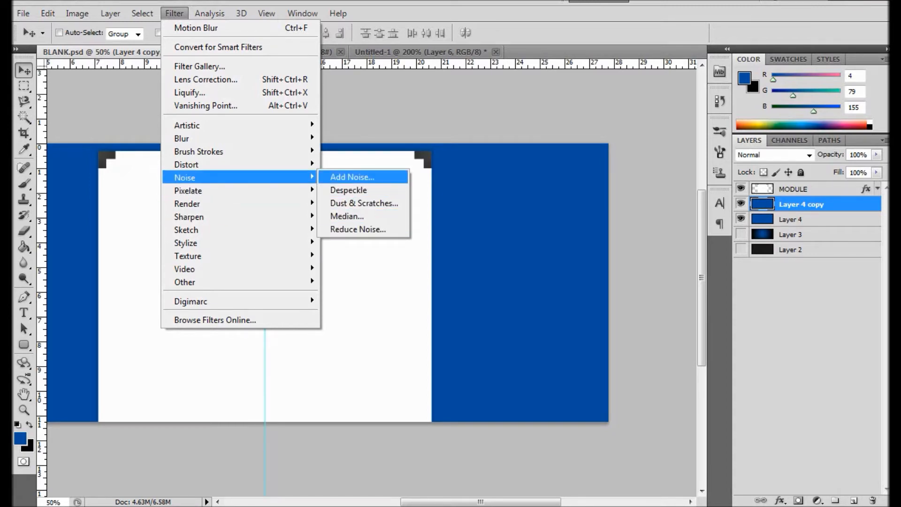
key("Return")
key("Return")
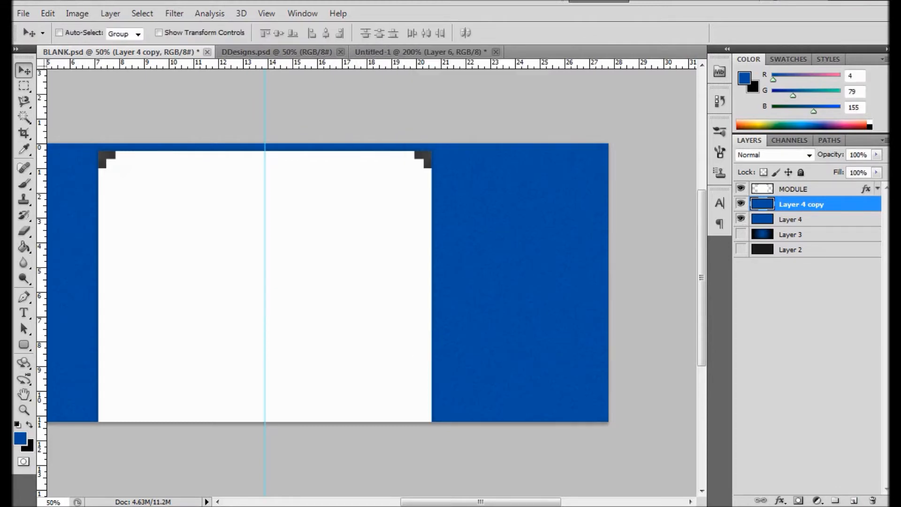
- Merge the noise-textured copy with the solid blue layer beneath it
left_click(772, 219, "shift")
key("ctrl+e")
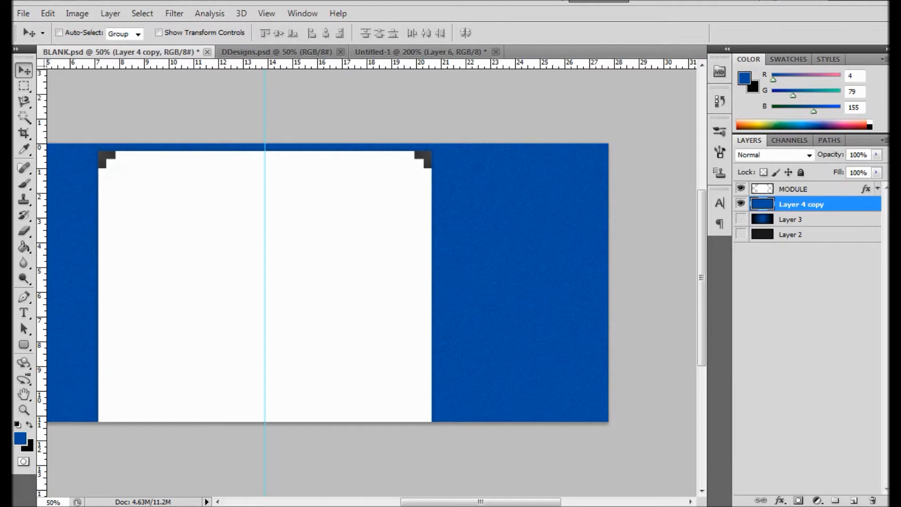
left_click_drag(562, 183, 562, 211)
key("ctrl+z")
- Create a new layer above the noise-textured blue layer and fill it with solid blue #044f9b
mouse_move(480, 501)
left_mouse_down()
mouse_move(443, 501)
mouse_move(473, 501)
left_mouse_up()
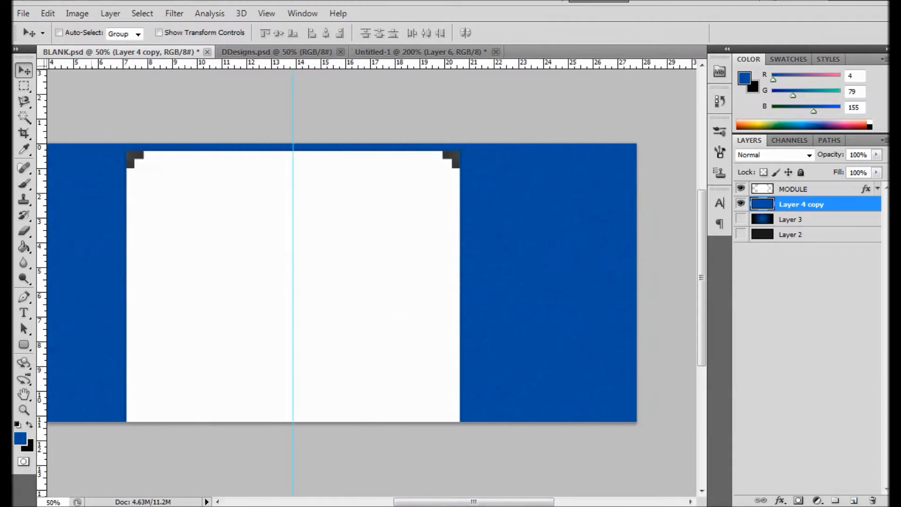
left_click(853, 500)
left_click(20, 438)
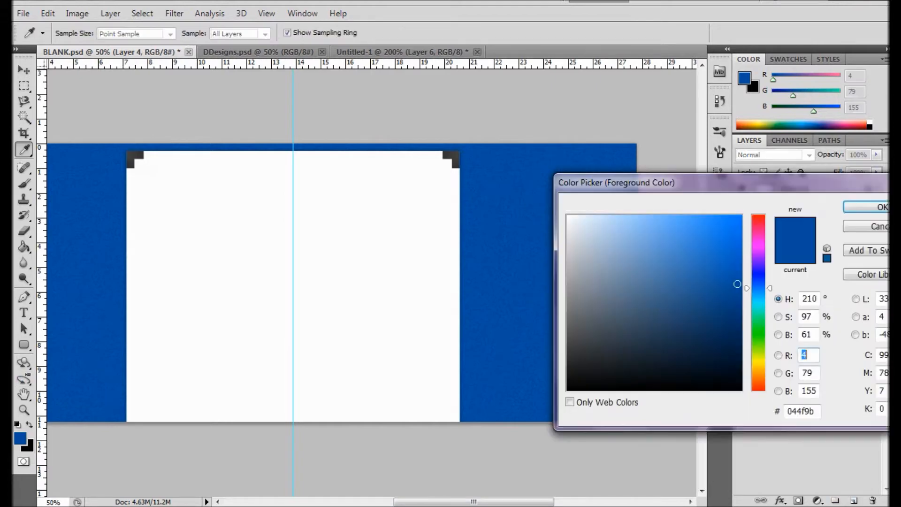
left_click(866, 207)
key("v")
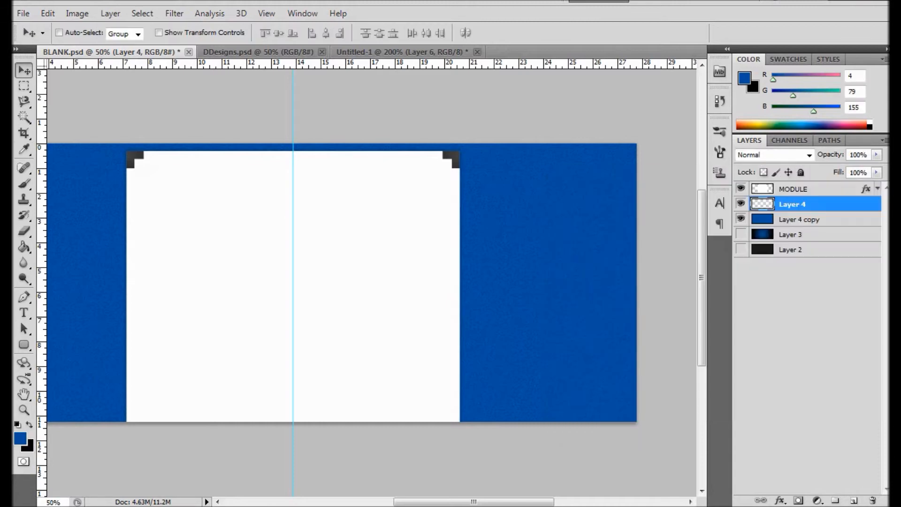
left_click(24, 246)
left_click(56, 234)
- Lower the solid blue layer's opacity to 50% and merge it with the noise-textured layer beneath
left_click(23, 70)
double_click(860, 155)
type("50")
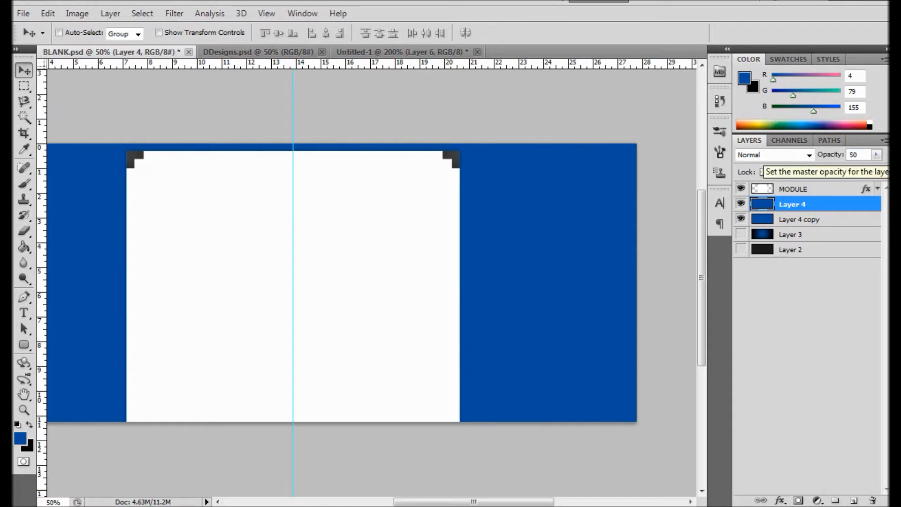
left_click(800, 219, "shift")
key("ctrl+e")
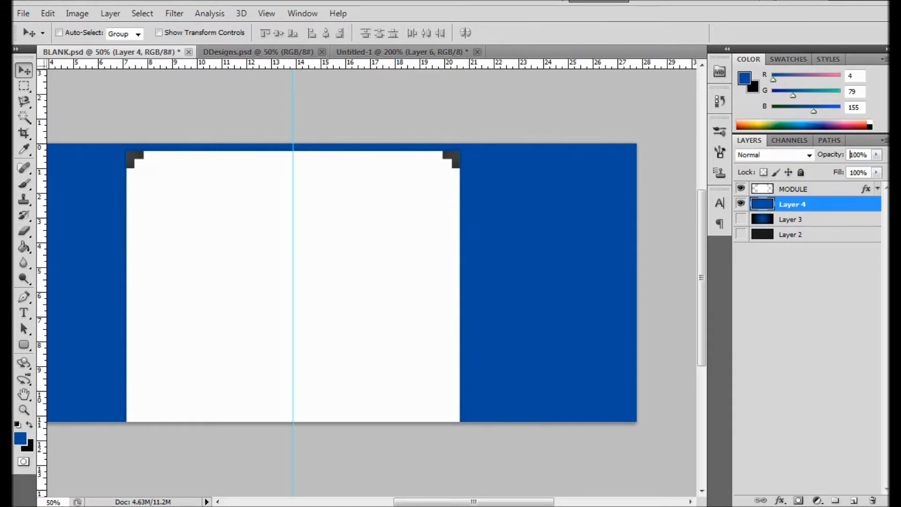
- Add a new layer above the merged blue layer and fill it with black
key("ctrl+plus")
key("ctrl+plus")
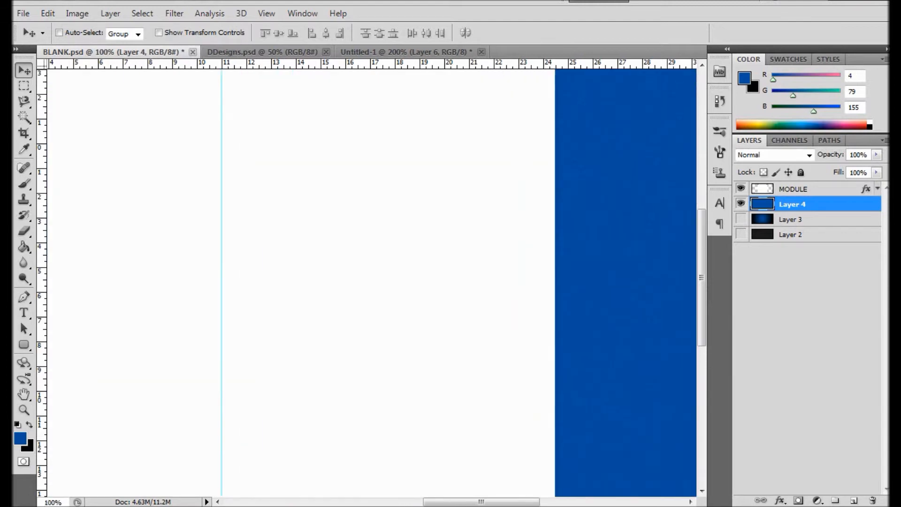
key("ctrl+minus")
key("ctrl+minus")
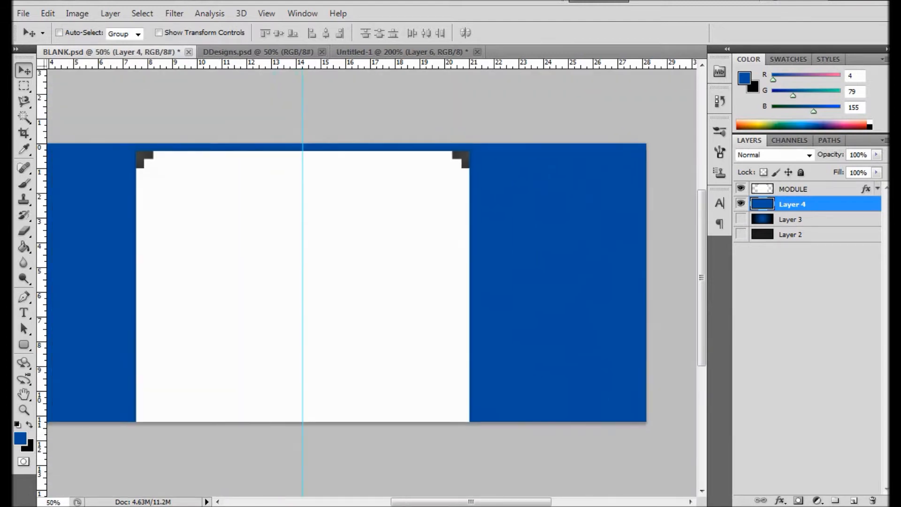
key("ctrl+minus")
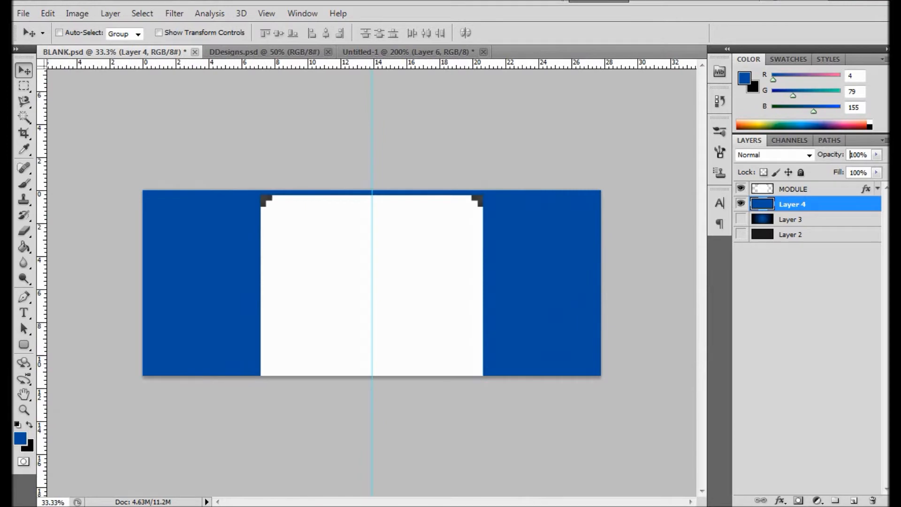
left_click(854, 501)
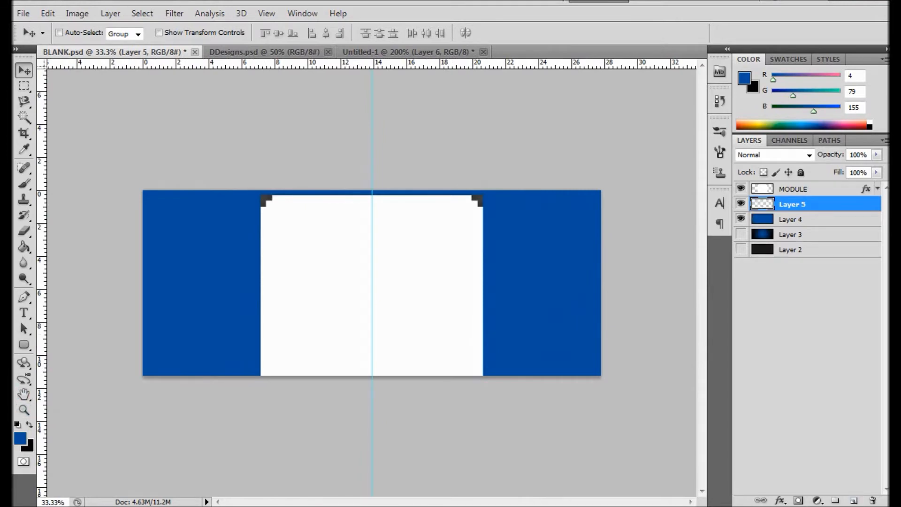
left_click(29, 424)
left_click(24, 247)
left_click(202, 247)
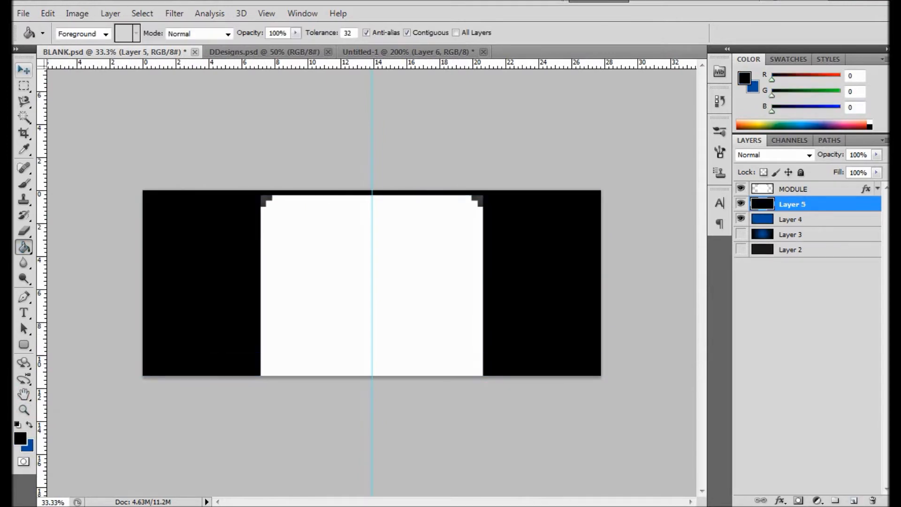
- Set the black layer's opacity to 50% and merge it with the blue layer beneath
left_click(21, 69)
left_click_drag(849, 154, 867, 154)
type("50")
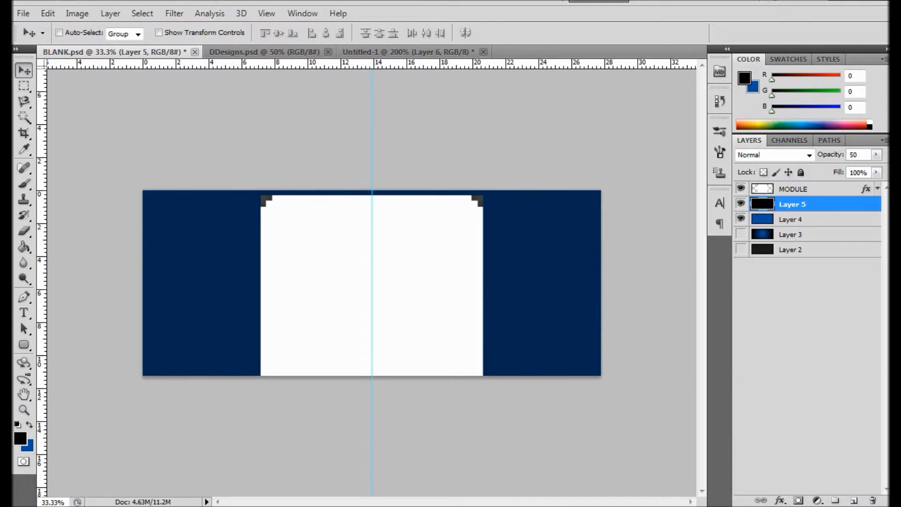
left_click(805, 219, "ctrl")
key("ctrl+e")
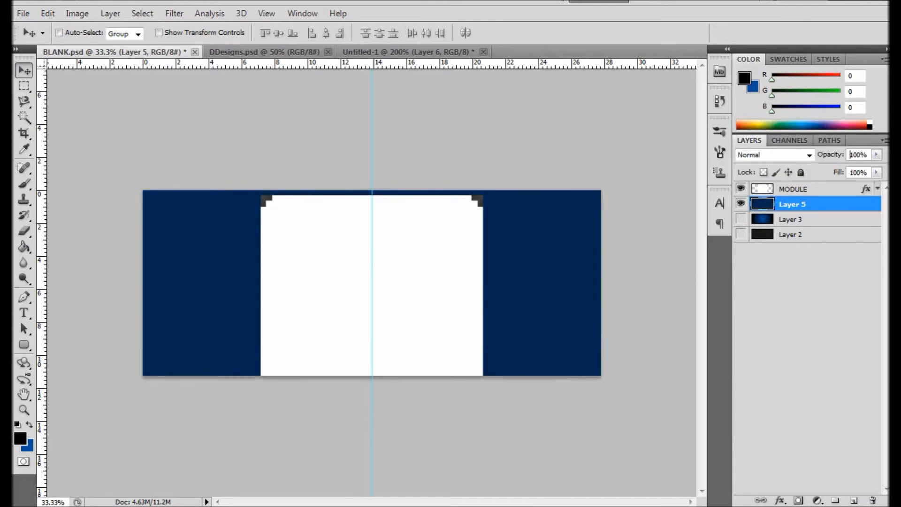
- Compare the dark blue textured background with the gradient background by toggling the visibility of Layer 5 and Layer 3
left_click(741, 204)
left_click(741, 219)
left_click(740, 219)
left_click(740, 203)
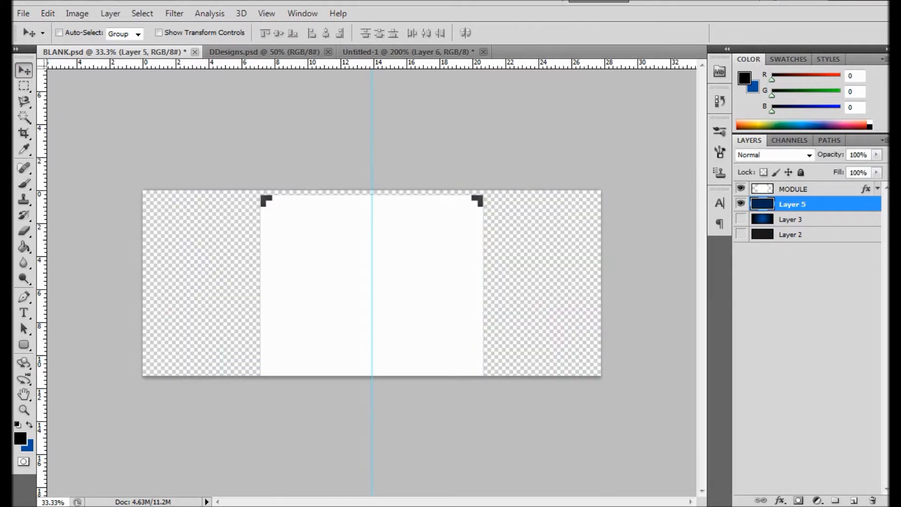
left_click(741, 203)
left_click(740, 219)
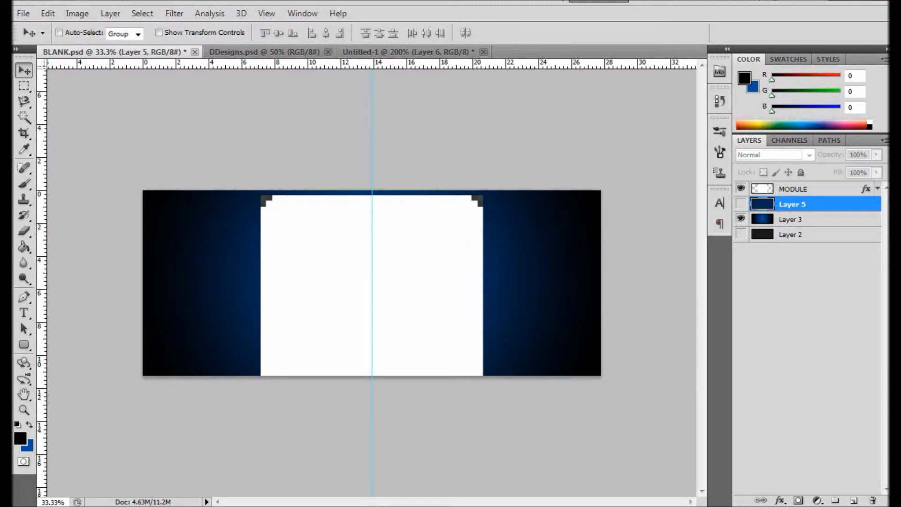
left_click(740, 219)
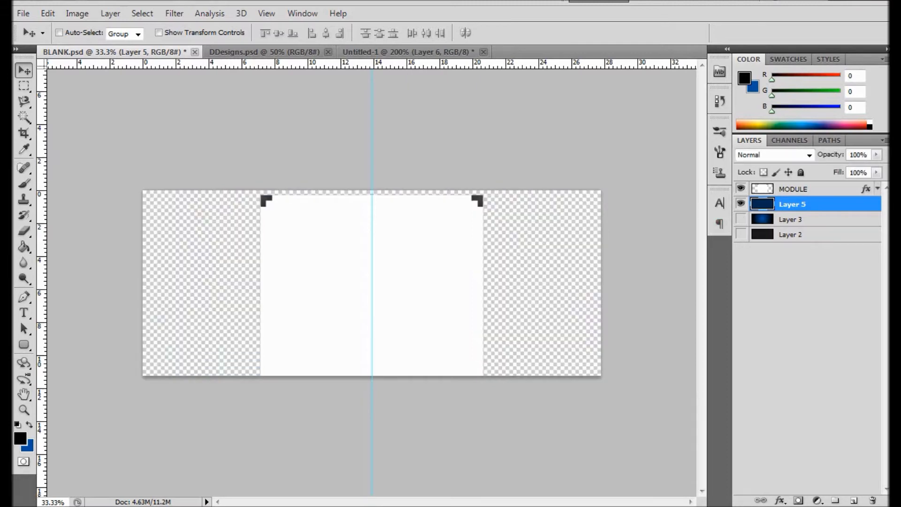
left_click(740, 204)
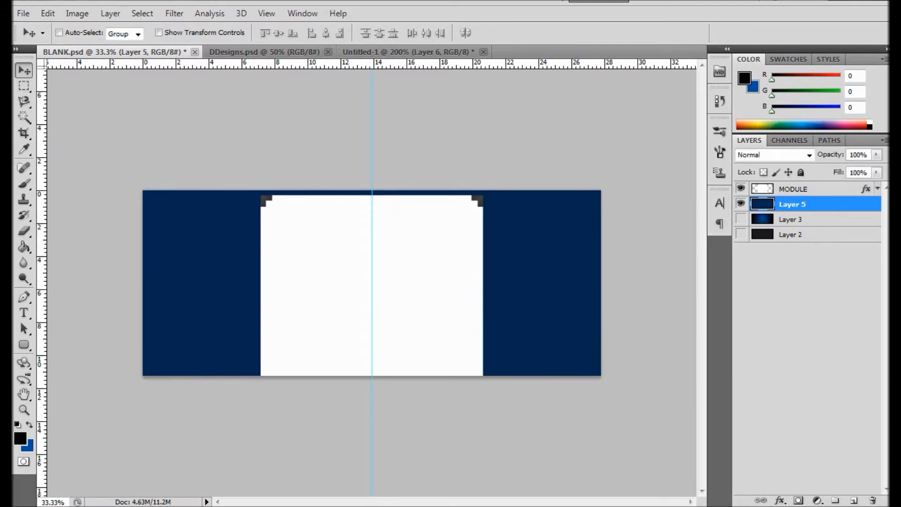
- Add a new empty layer directly above the dark blue layer, beneath the MODULE layer
key("ctrl+plus")
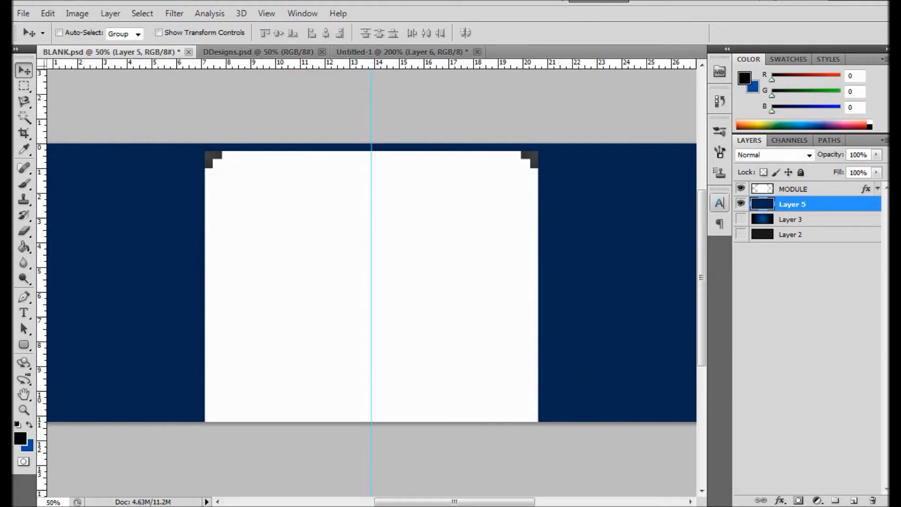
left_click(807, 281)
left_click(853, 500)
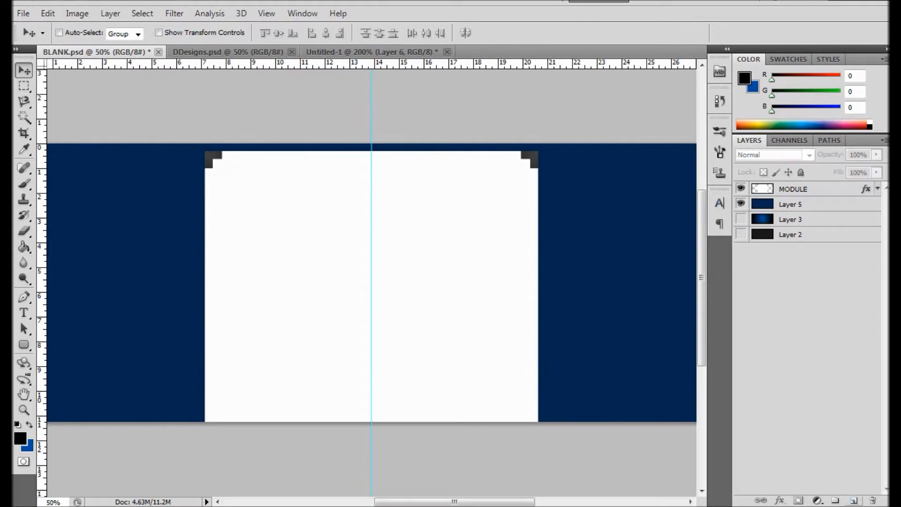
left_click(616, 106)
left_click(807, 204)
left_click(853, 500)
left_click(740, 219)
left_click(740, 234)
left_click(740, 235)
left_click(740, 218)
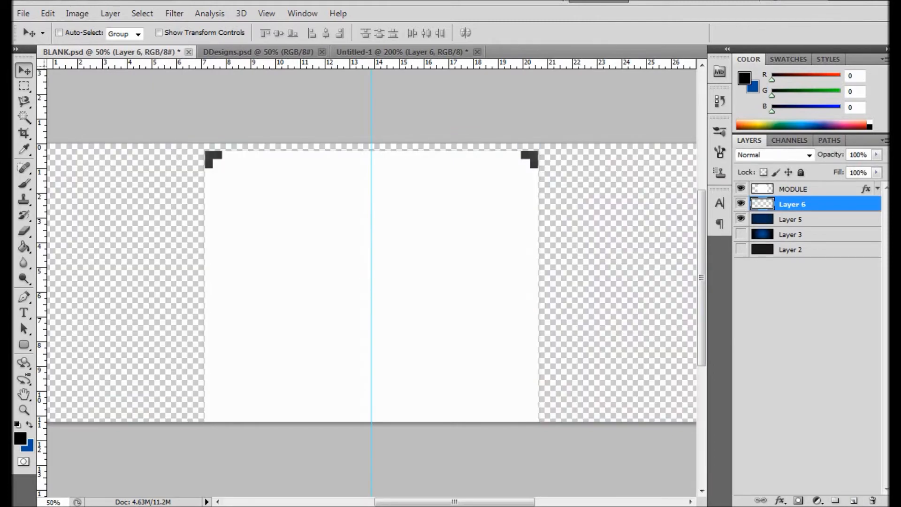
- Set the foreground colour to white and switch to the Brush tool
left_click_drag(454, 502, 406, 502)
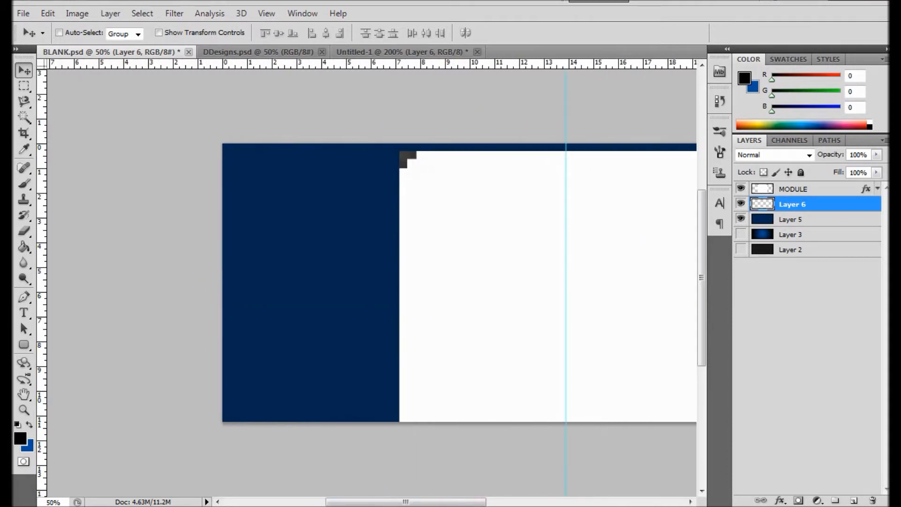
left_click(20, 438)
left_click_drag(580, 225, 565, 213)
left_click(871, 206)
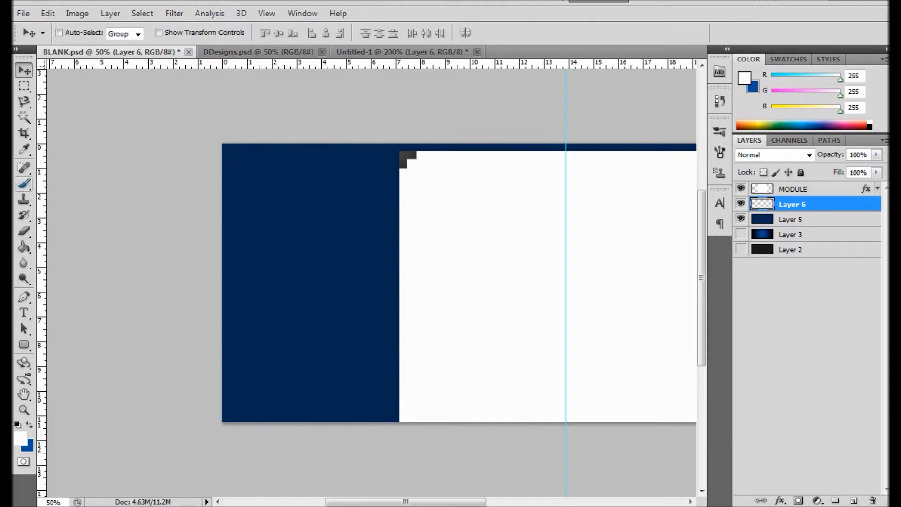
left_click(24, 184)
left_click(70, 182)
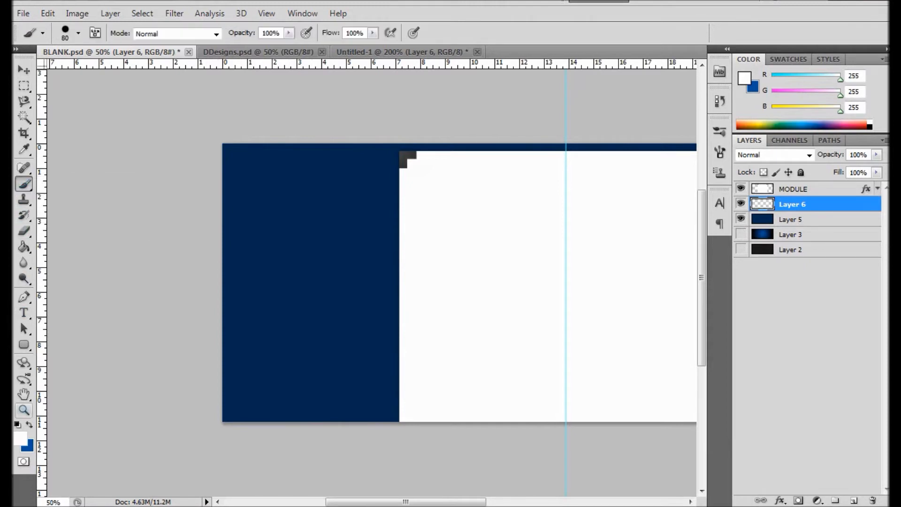
- Turn off Shape Dynamics, Scattering and Transfer for the 80 px hard round brush
left_click(95, 33)
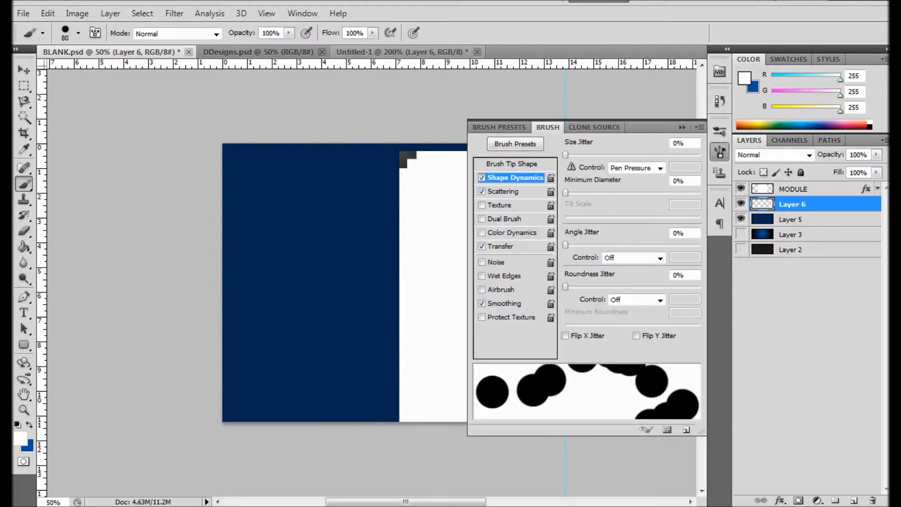
left_click(481, 178)
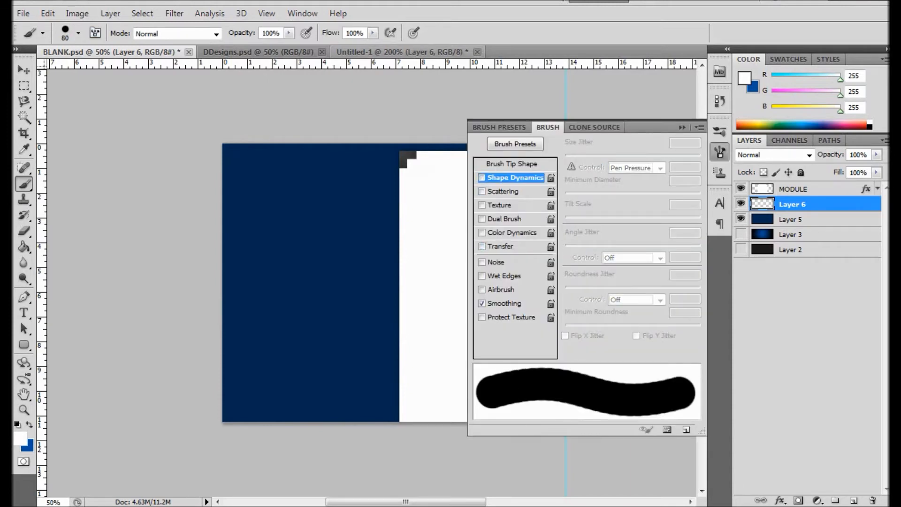
key("F5")
left_click(79, 32)
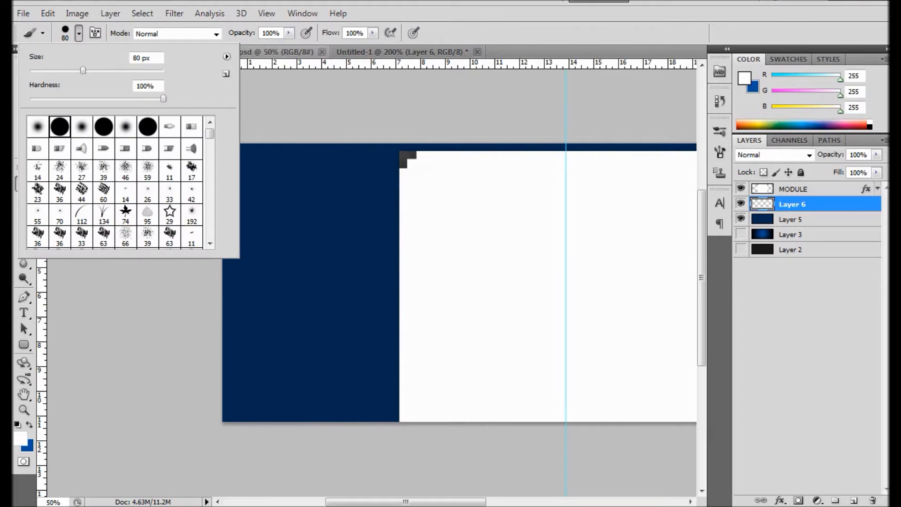
key("Escape")
- Stamp four white test dots on the dark blue area beside the module, and undo them all
left_click(398, 188)
left_click(292, 173)
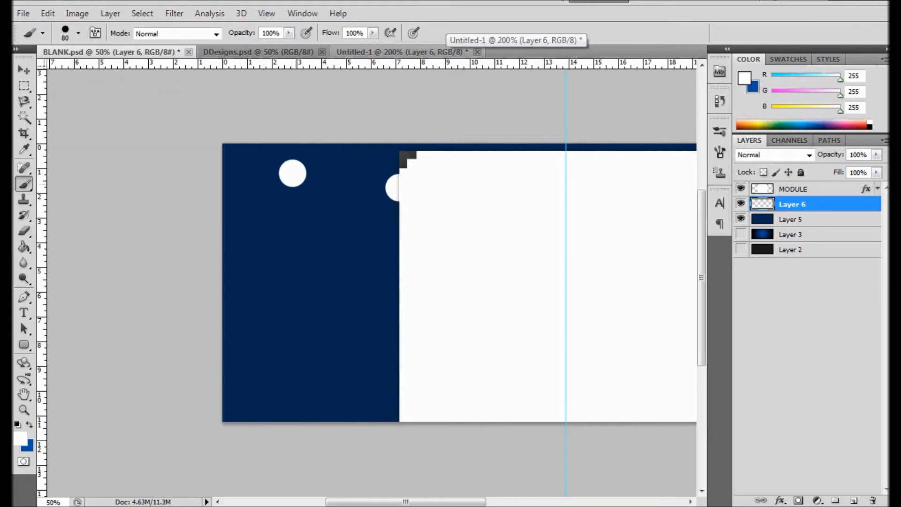
left_click(312, 231)
left_click(352, 169)
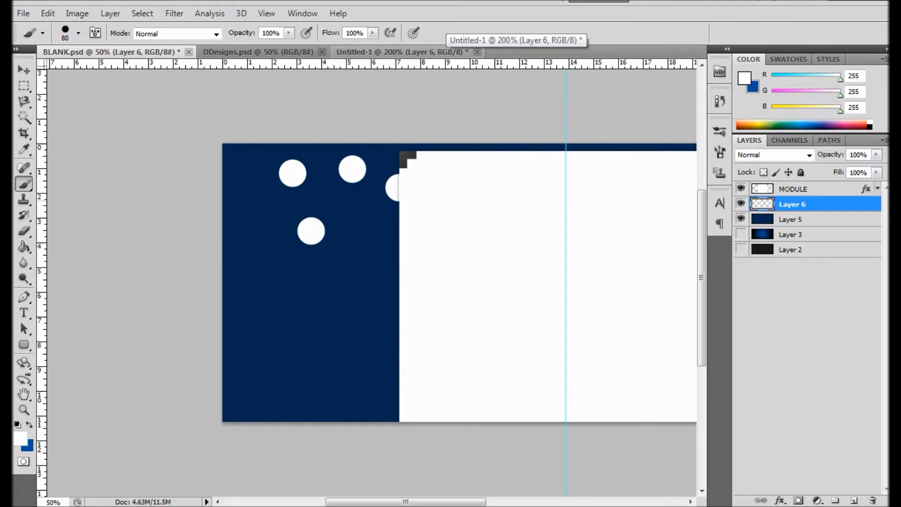
key("ctrl+alt+z")
key("ctrl+alt+z")
key("ctrl+alt+z")
key("ctrl+alt+z")
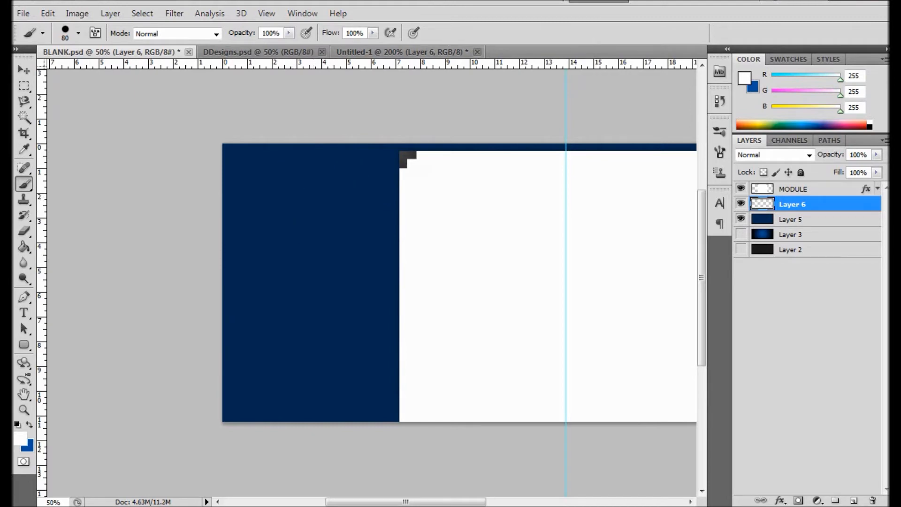
- Enable Shape Dynamics, Scattering and Transfer for the 80 px hard round brush
left_click(94, 33)
left_click(481, 177)
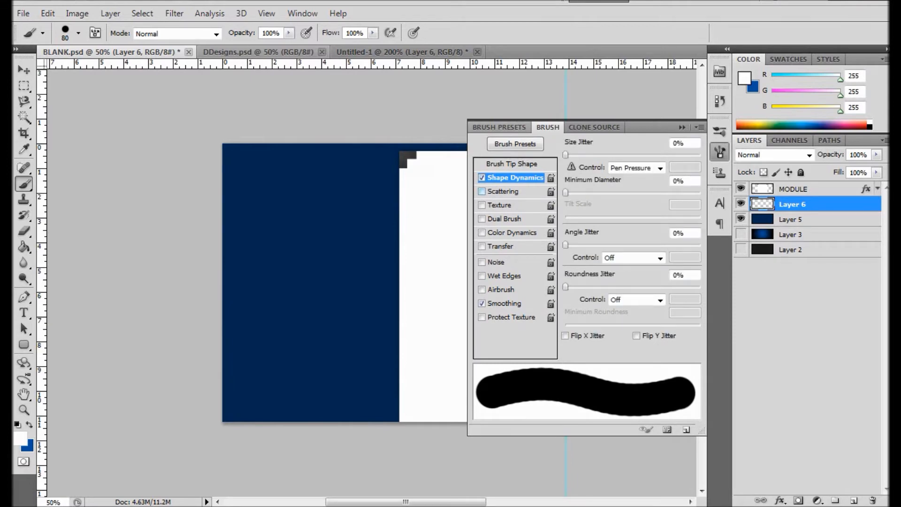
left_click(482, 191)
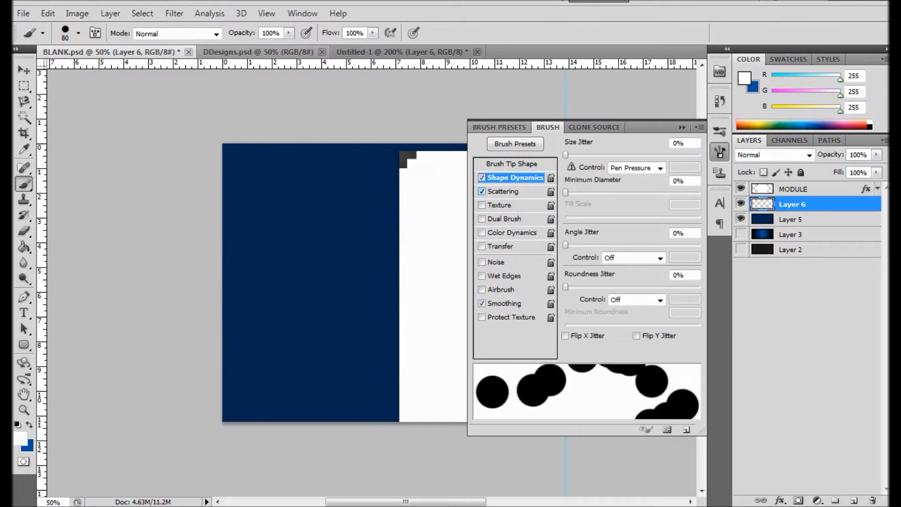
left_click(504, 191)
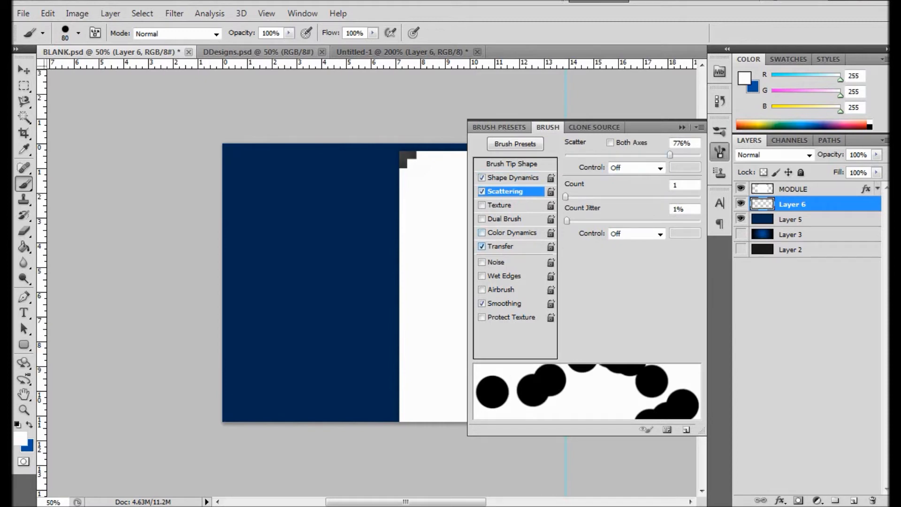
left_click(498, 246)
left_click(682, 127)
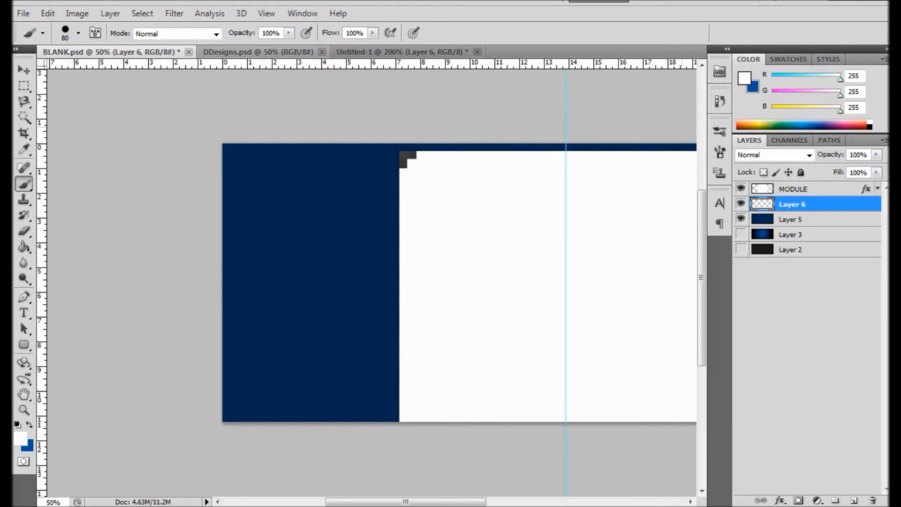
- Paint scattered white dots over the dark blue area left of the white module, undoing the first stroke and repainting it
mouse_move(435, 183)
left_mouse_down()
mouse_move(385, 211)
mouse_move(267, 248)
mouse_move(301, 352)
left_mouse_up()
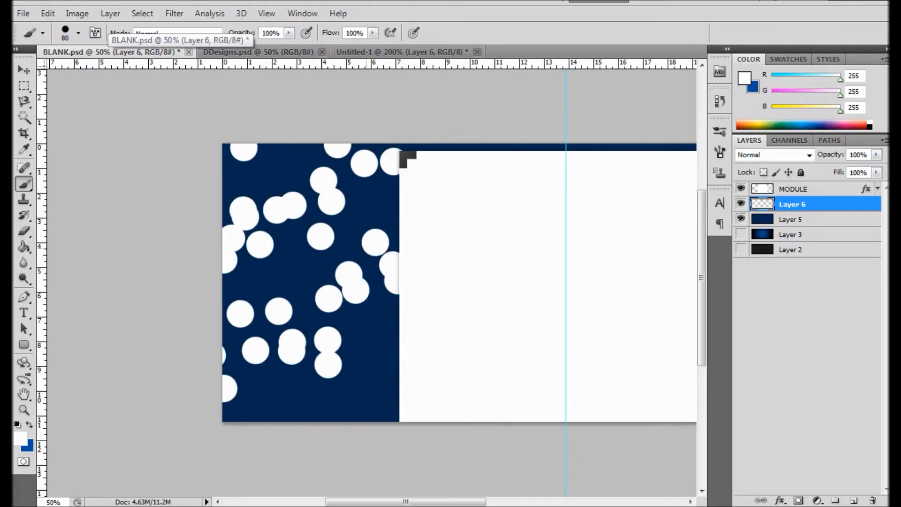
key("ctrl+z")
scroll(441, 282, "right", 2)
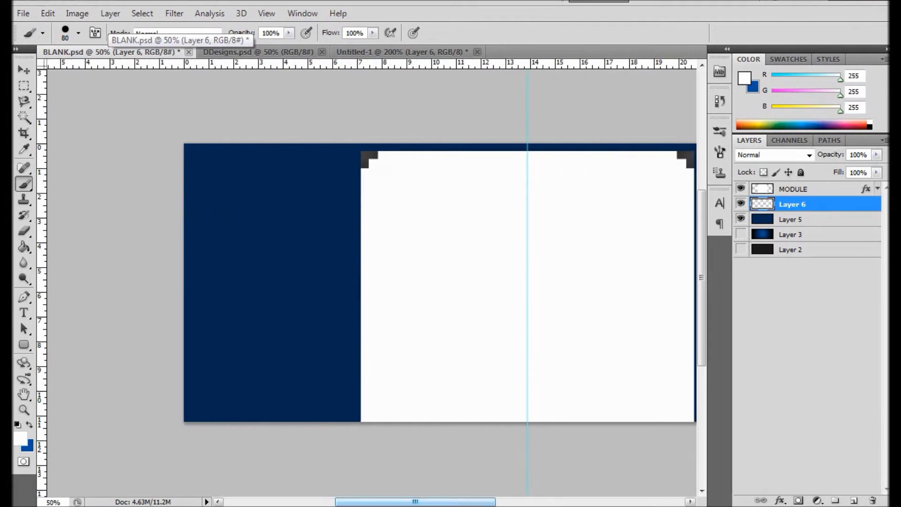
mouse_move(413, 187)
left_mouse_down()
mouse_move(348, 202)
mouse_move(244, 338)
mouse_move(295, 380)
left_mouse_up()
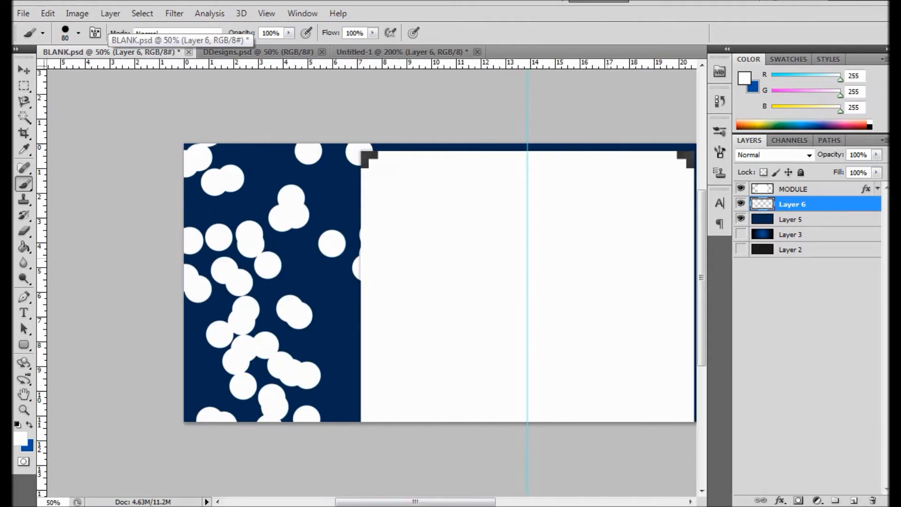
- Set the first scattered-dots layer, Layer 6, to Overlay blending at 10% opacity
left_click(774, 154)
left_click(760, 155)
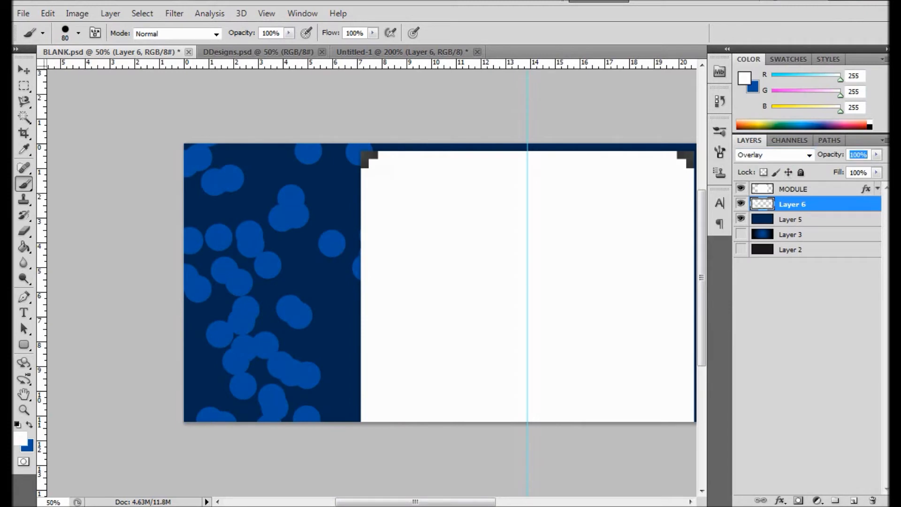
type("10")
key("Return")
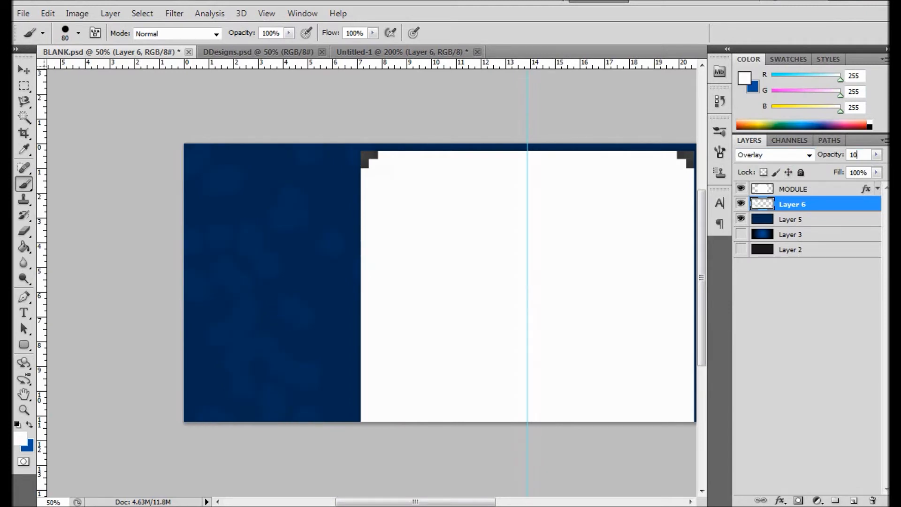
- Paint scattered white dots left of the module on a new layer, with the brush size set to 96 px
left_click(854, 500)
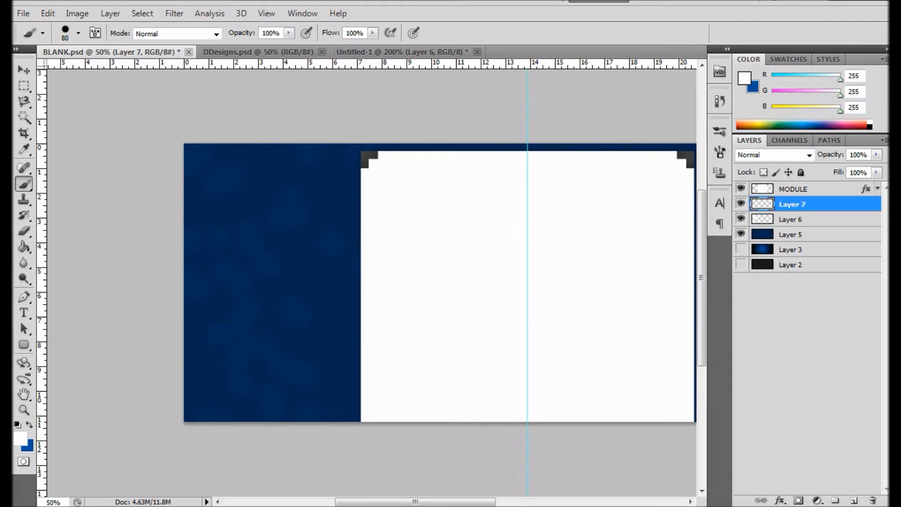
left_click(79, 33)
left_click_drag(83, 70, 94, 70)
mouse_move(313, 155)
left_mouse_down()
mouse_move(324, 248)
mouse_move(270, 418)
left_mouse_up()
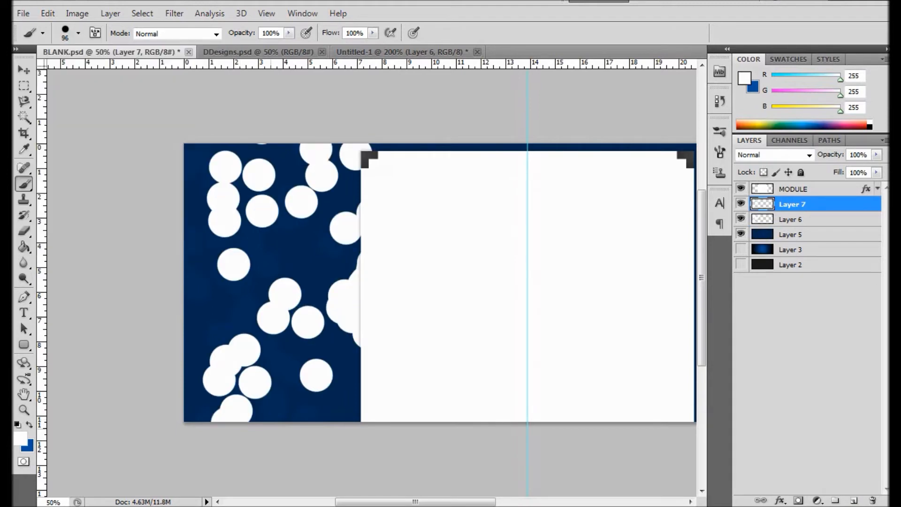
- Set the 96 px dots layer, Layer 7, to Overlay blending at 20% opacity
left_click(774, 154)
left_click(752, 153)
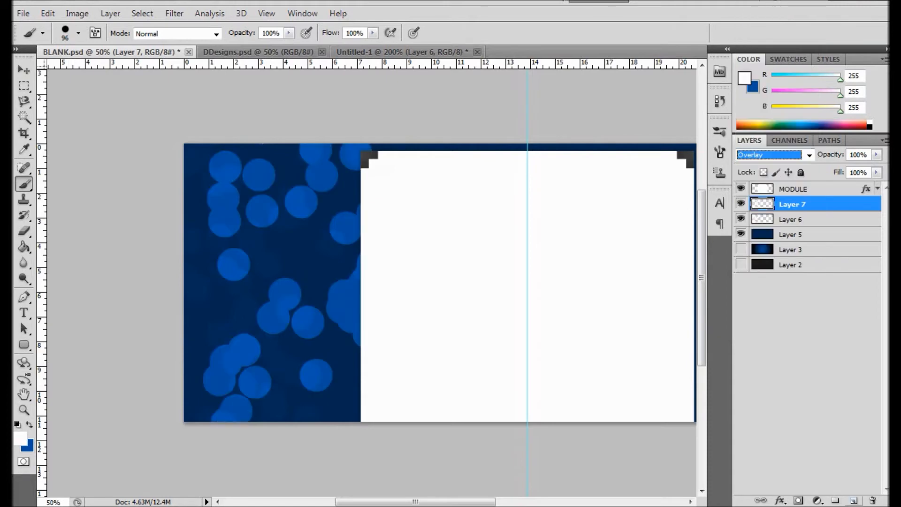
double_click(859, 154)
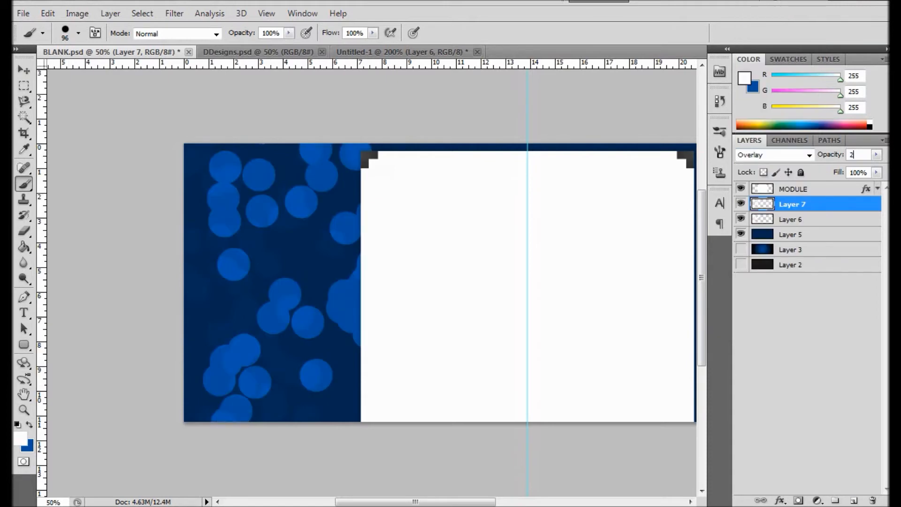
type("20")
- Paint larger scattered white dots left of the module on another new layer, with the brush size set to 137 px
left_click(853, 500)
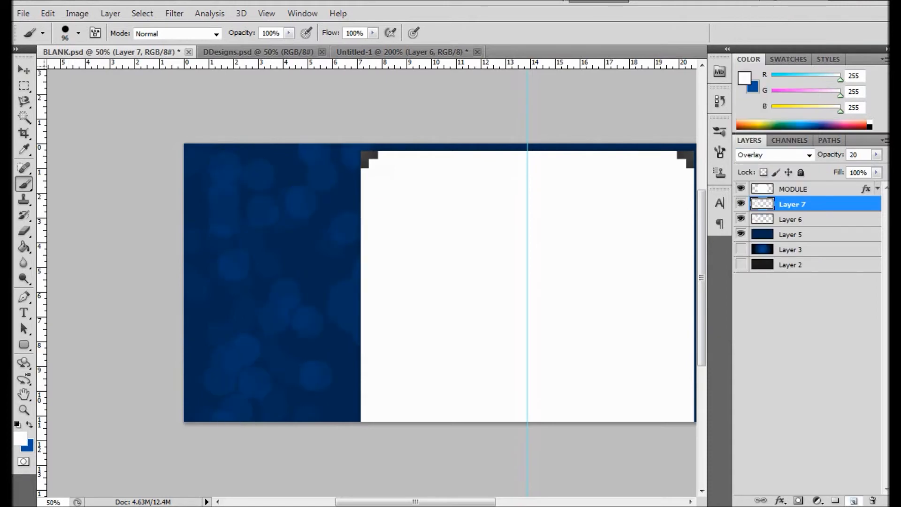
left_click(78, 33)
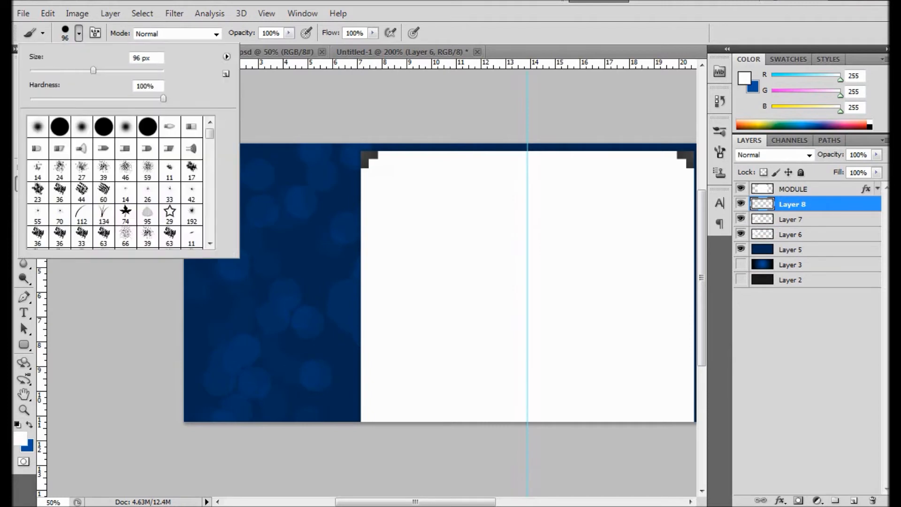
left_click_drag(93, 70, 109, 70)
mouse_move(347, 225)
left_mouse_down()
mouse_move(319, 239)
mouse_move(211, 254)
left_mouse_up()
left_click_drag(312, 345, 280, 387)
- Set the 137 px dots layer, Layer 8, to Overlay blending at 30% opacity
left_click(774, 154)
left_click(748, 154)
double_click(860, 154)
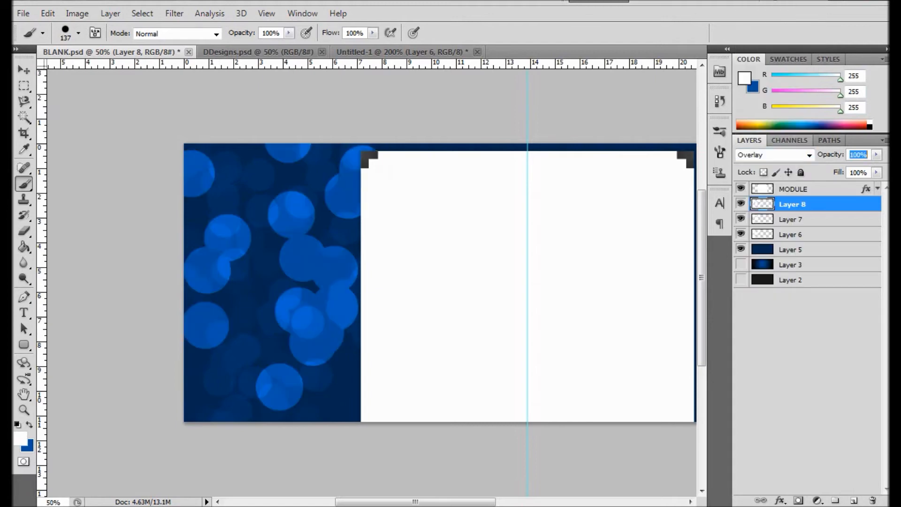
type("30")
key("Return")
key("v")
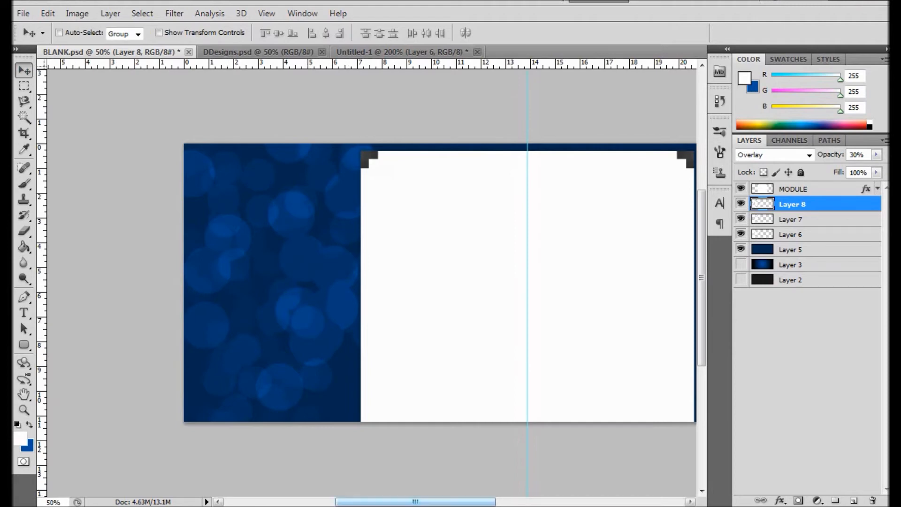
- Add a new layer for the area right of the module and choose a plain 137 px hard round brush without dynamics
left_click_drag(415, 501, 506, 501)
left_click(853, 500)
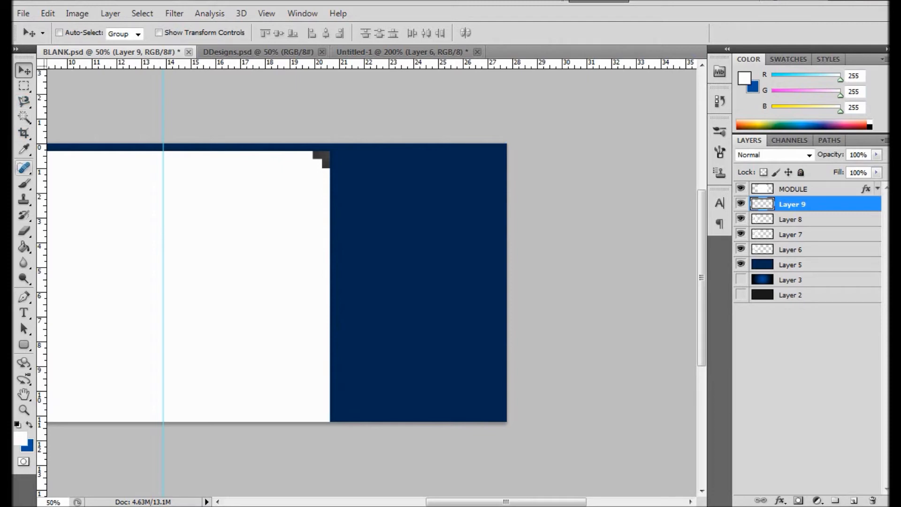
left_click(24, 184)
left_click(79, 33)
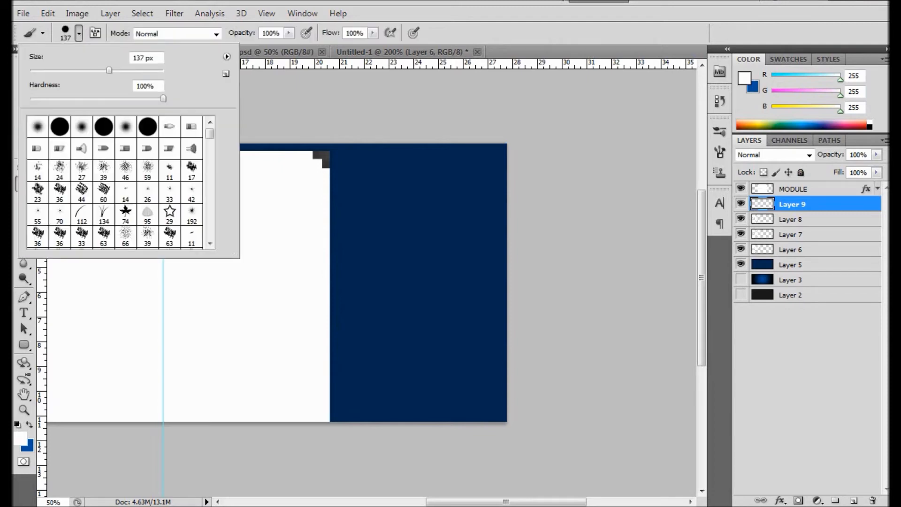
scroll(115, 183, "down", 10)
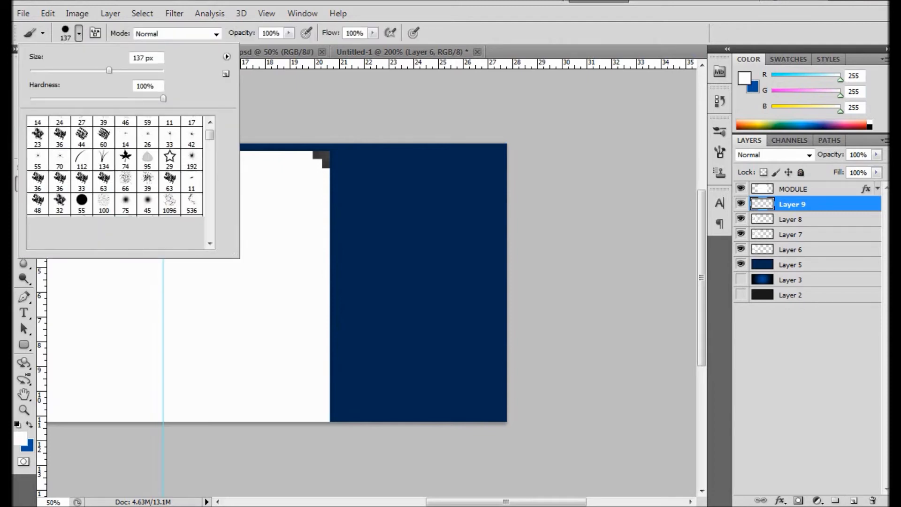
scroll(115, 183, "down", 10)
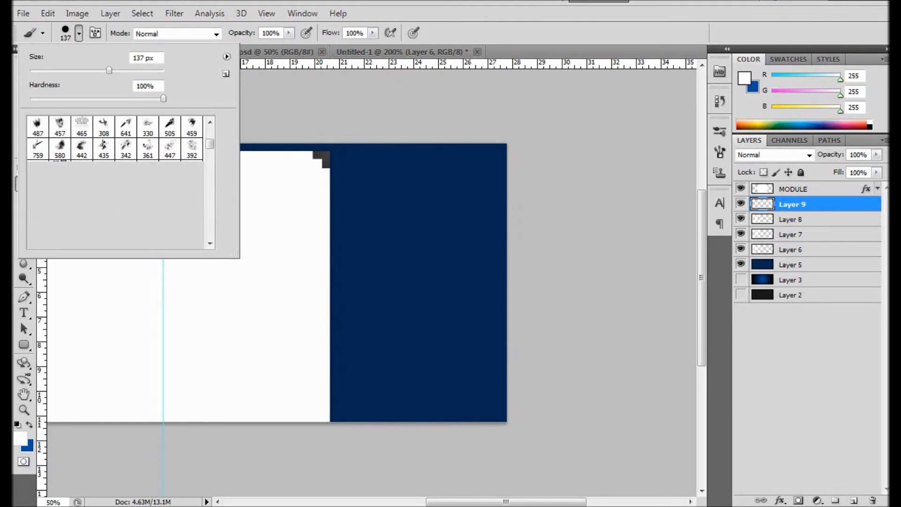
left_click_drag(210, 144, 209, 133)
left_click(59, 127)
left_click(94, 33)
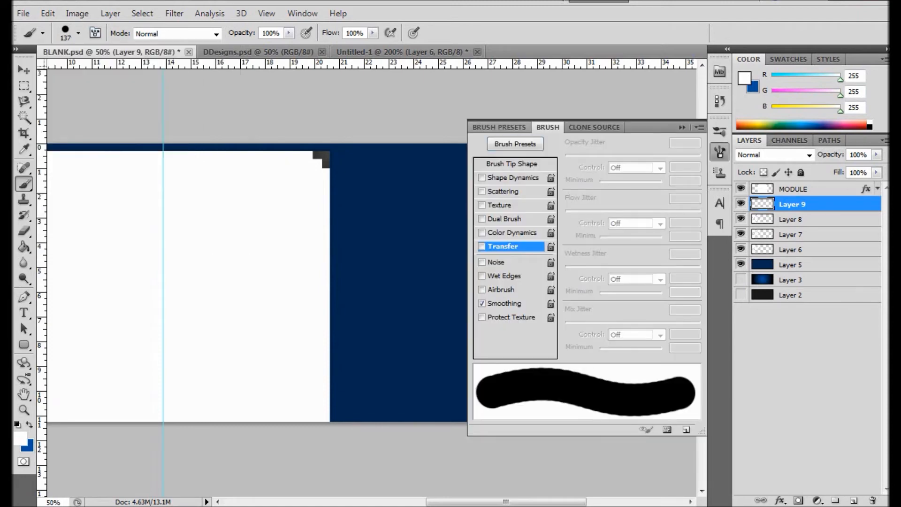
left_click(682, 127)
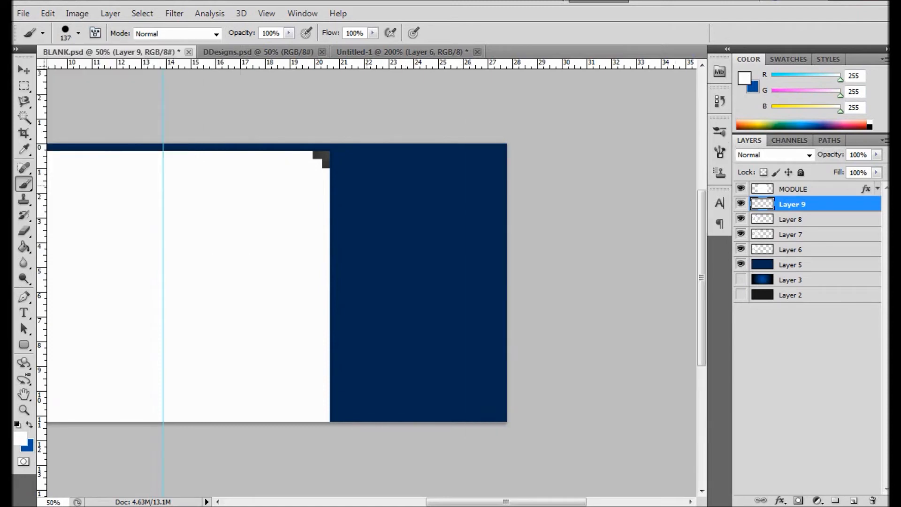
- Stamp ten separate white 137 px dots across the dark blue area right of the module
left_click(347, 168)
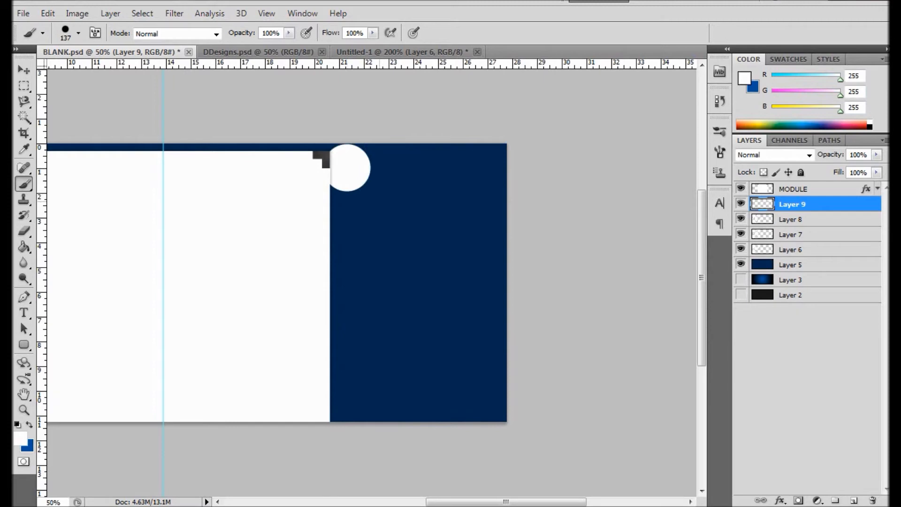
left_click(413, 190)
left_click(488, 186)
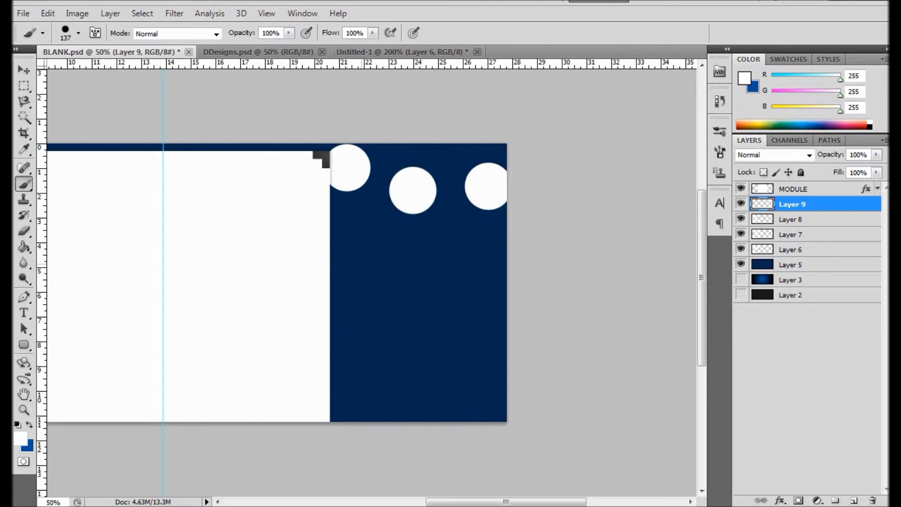
left_click(361, 263)
left_click(454, 259)
left_click(355, 329)
left_click(488, 324)
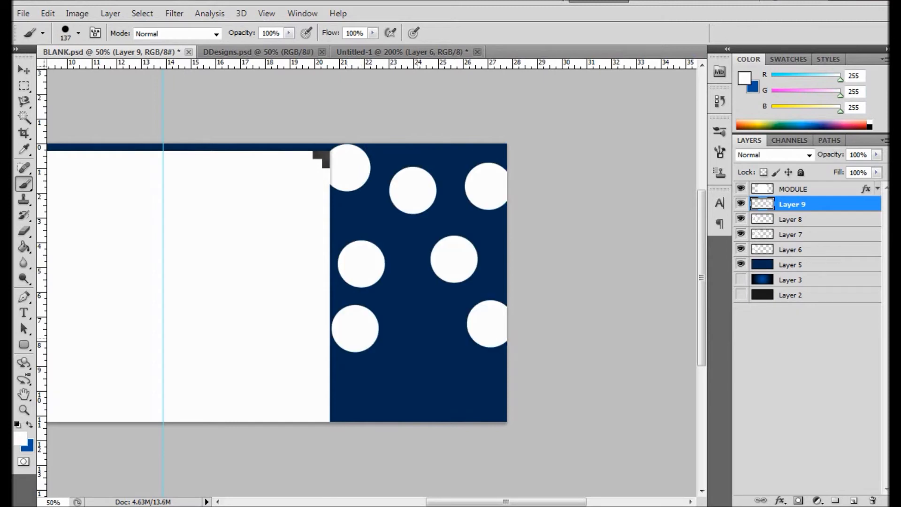
left_click(418, 337)
left_click(479, 405)
left_click(374, 404)
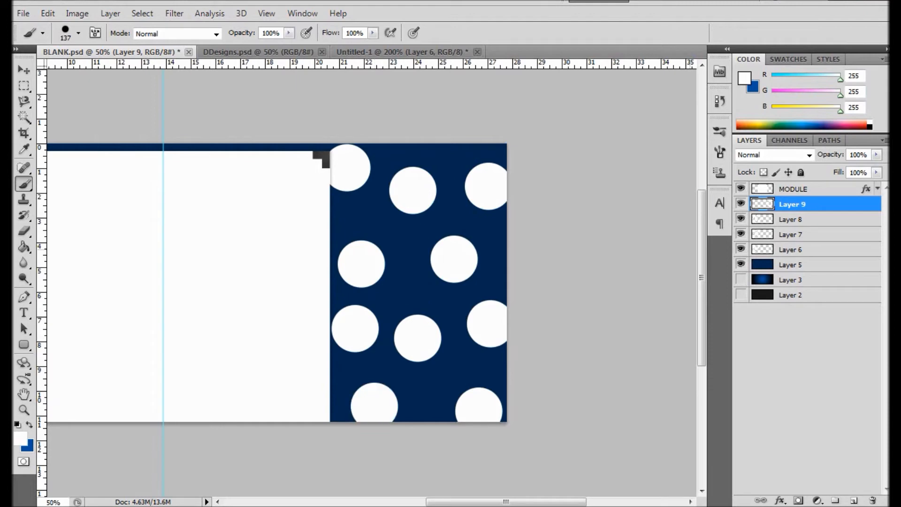
- Apply a Motion Blur to the ten dots with an angle of -36° and a distance of 473 pixels
mouse_move(505, 502)
left_mouse_down()
mouse_move(416, 502)
mouse_move(508, 501)
left_mouse_up()
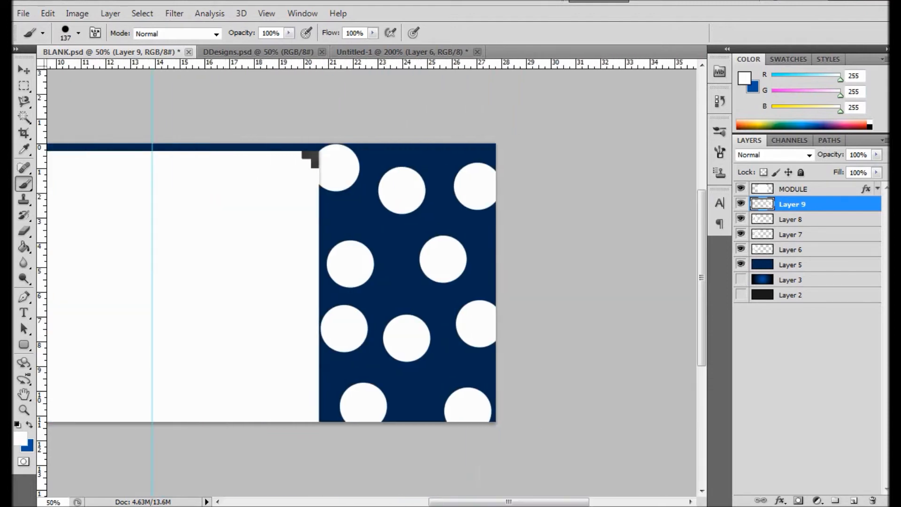
key("v")
left_click(174, 14)
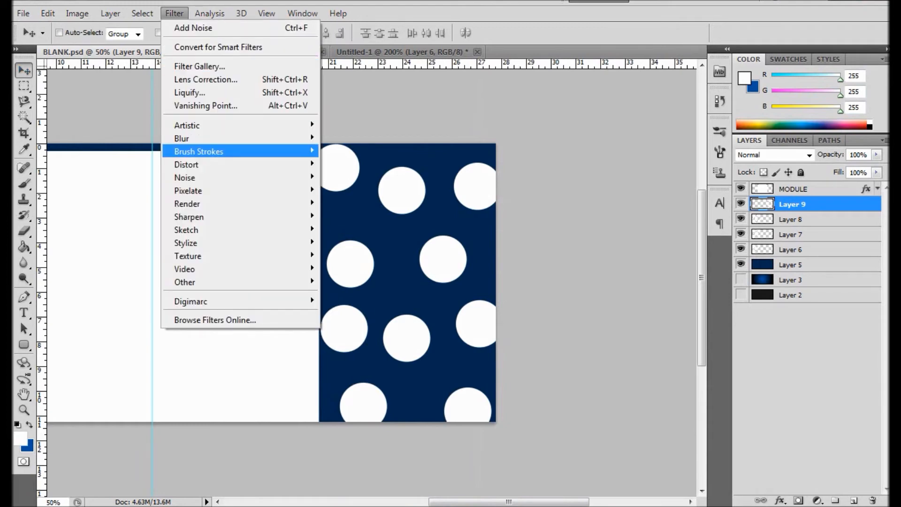
mouse_move(181, 138)
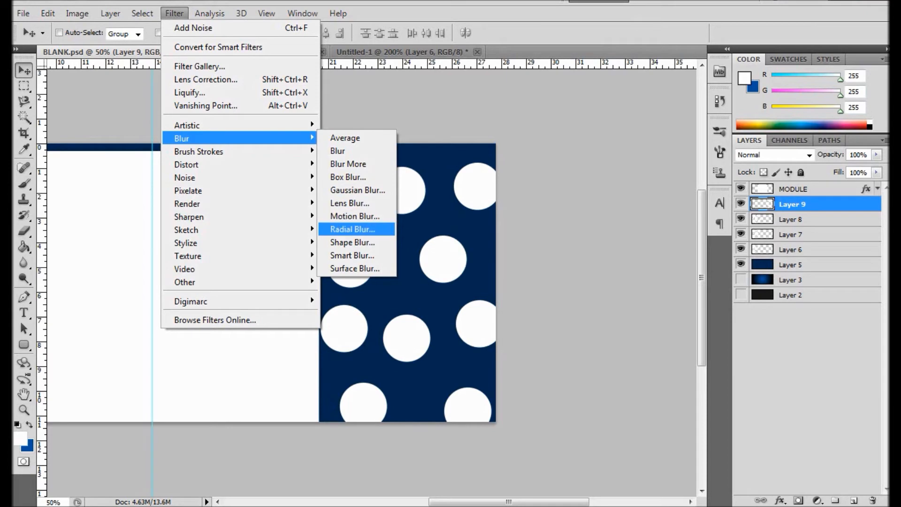
left_click(354, 216)
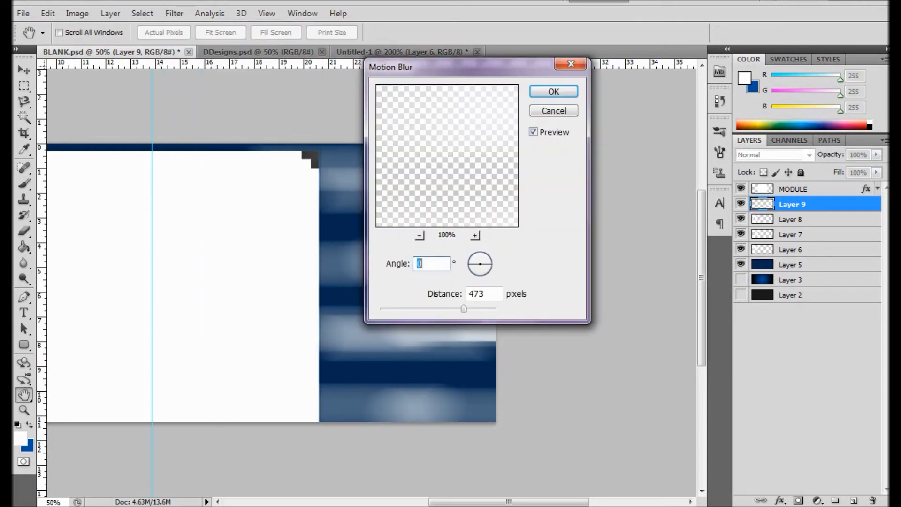
left_click_drag(460, 67, 612, 82)
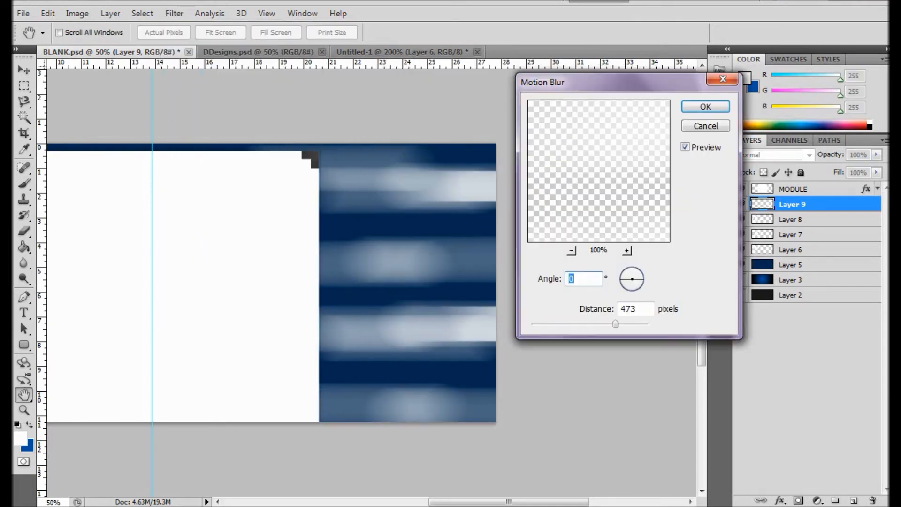
type("-36")
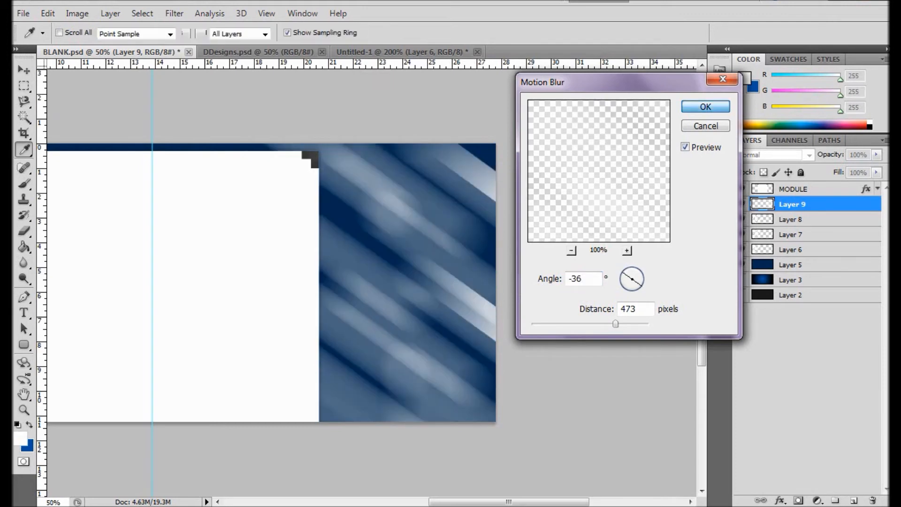
key("Return")
- Set the motion-blurred layer to Overlay blending, trying 50% opacity before settling on 30%
left_click(809, 155)
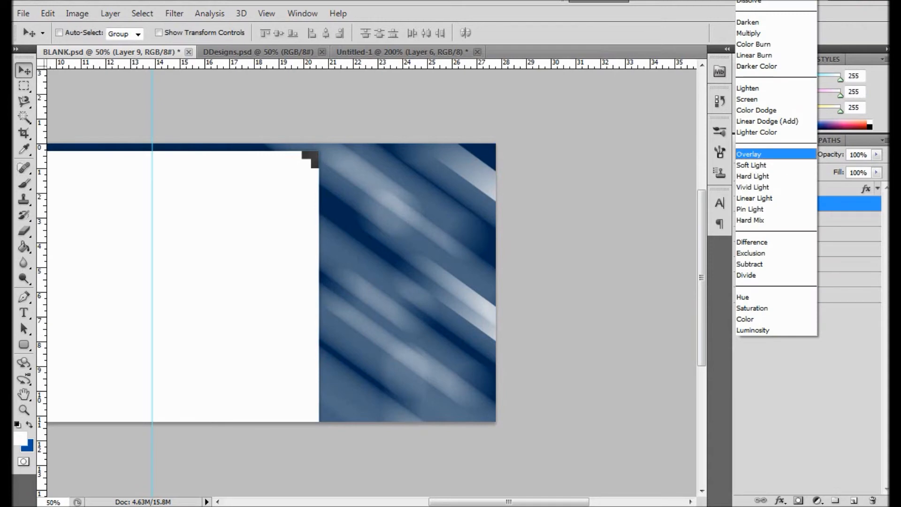
left_click(788, 155)
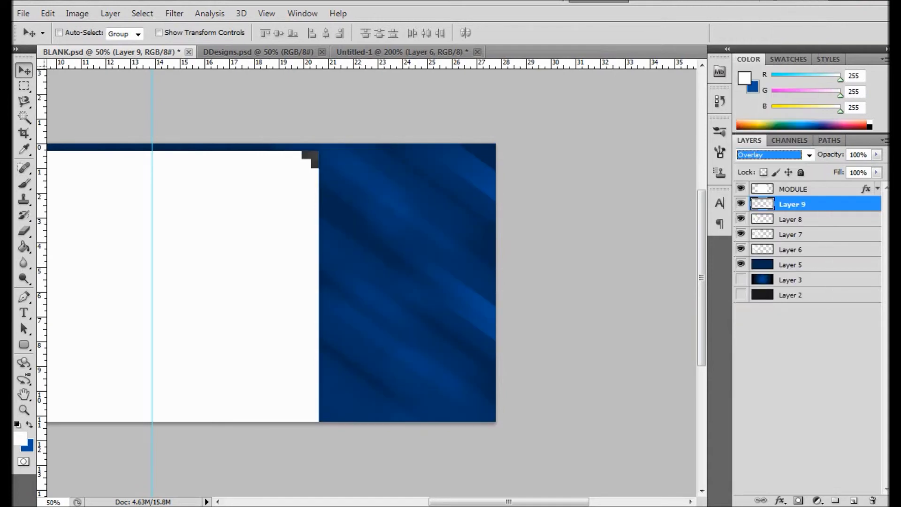
key("Tab")
type("50")
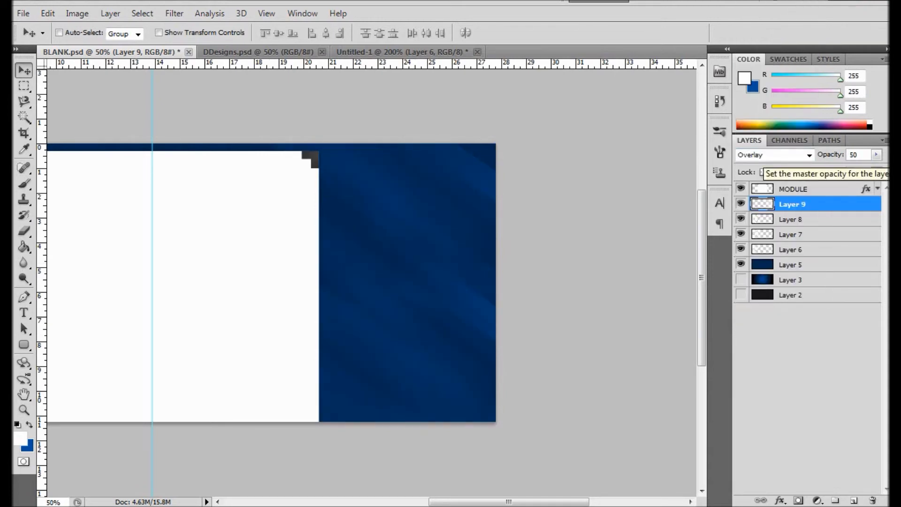
key("Return")
left_click(857, 154)
type("30")
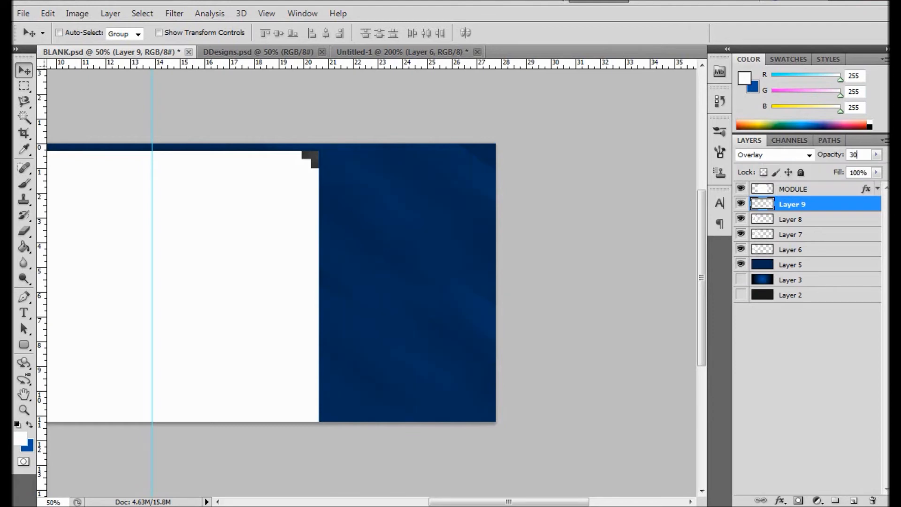
- Stamp five spaced white dots right of the module on a new layer, using a 100 px brush
left_click(854, 500)
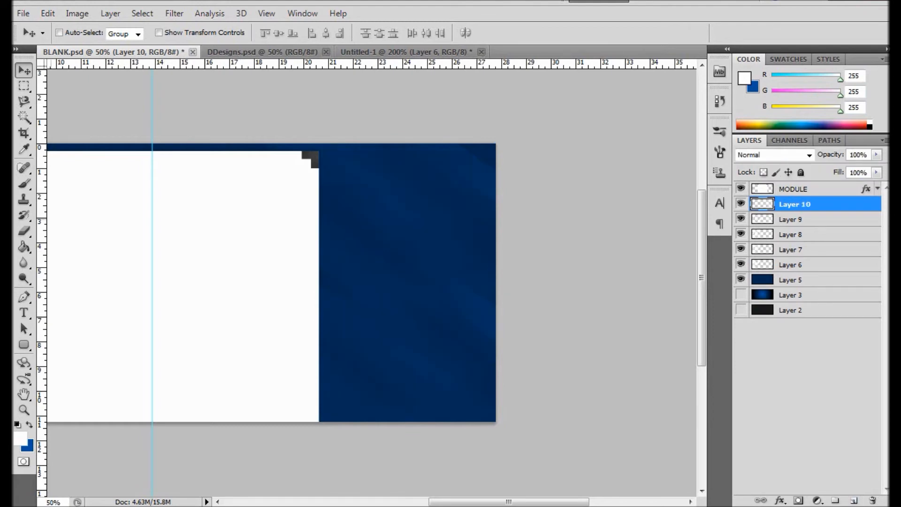
left_click(24, 184)
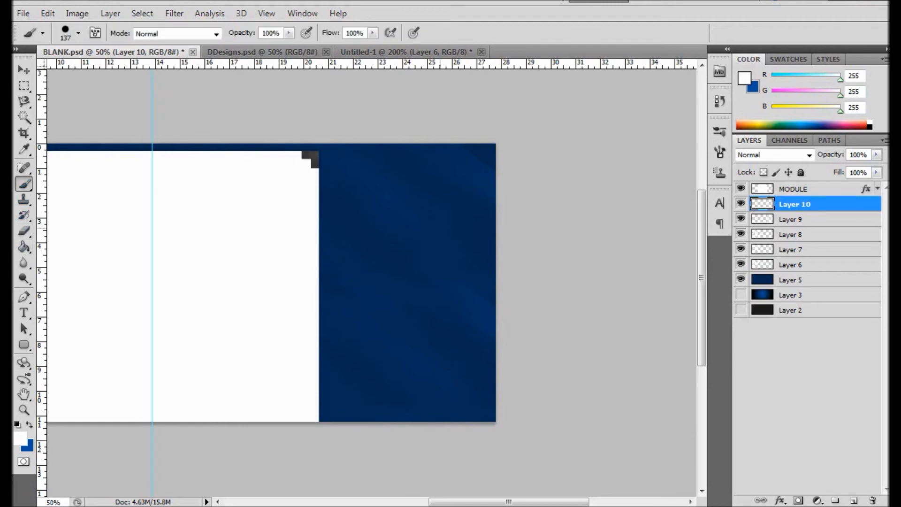
left_click(78, 33)
left_click_drag(109, 71, 96, 70)
left_click(342, 197)
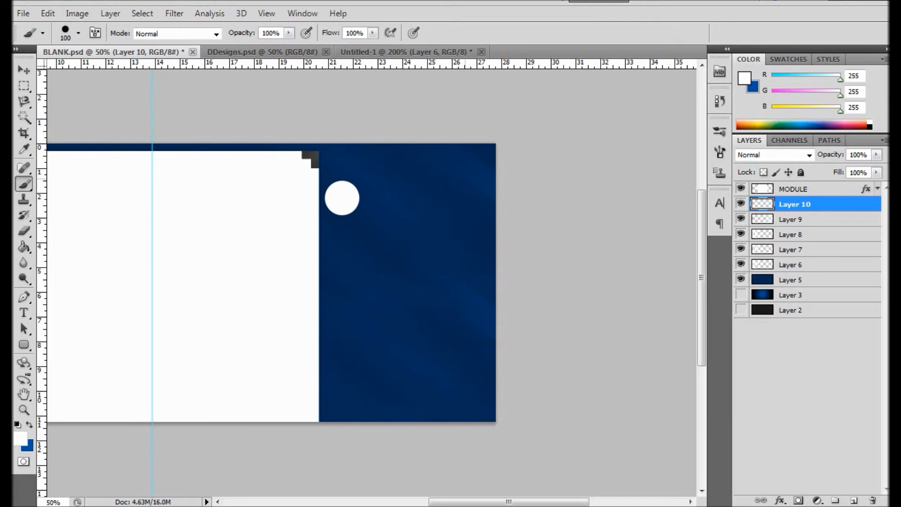
left_click(464, 179)
left_click(402, 261)
left_click(340, 377)
left_click(453, 345)
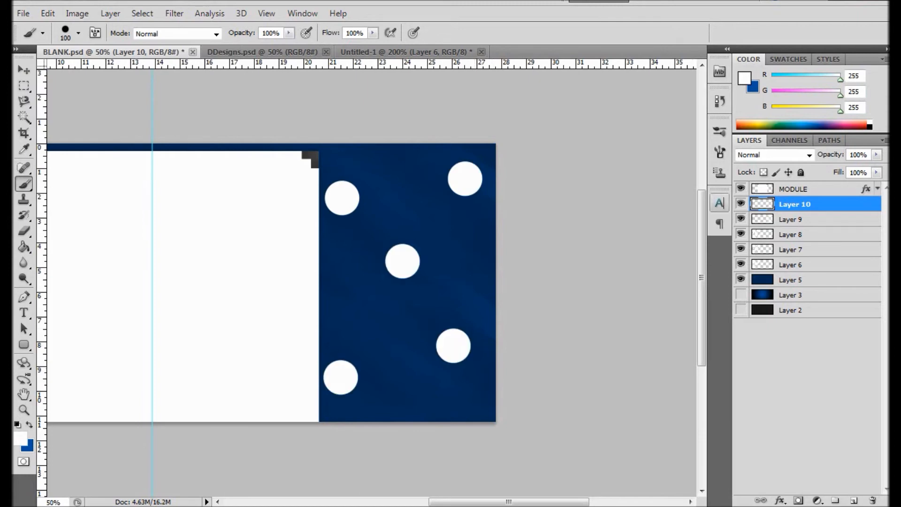
- Apply a Motion Blur to the five white dots at a -36° angle with a shorter distance than the previous streaks
left_click(175, 13)
mouse_move(181, 138)
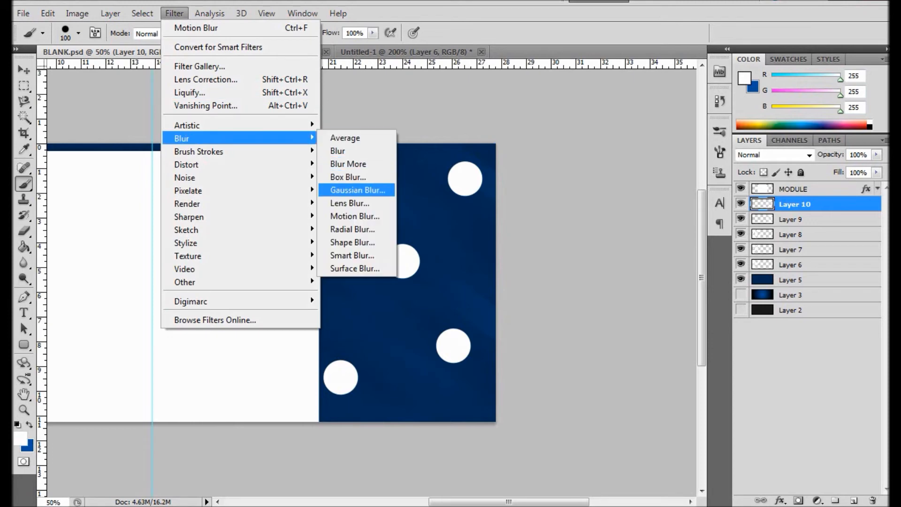
left_click(354, 216)
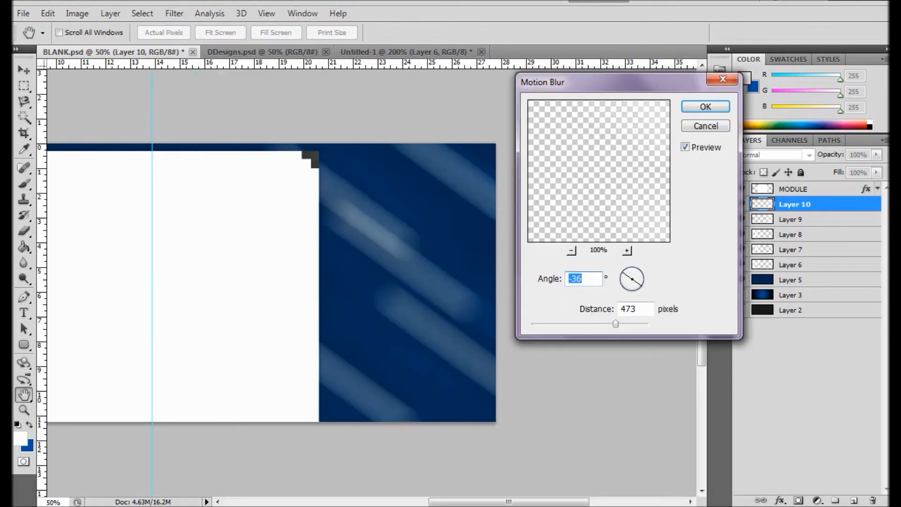
mouse_move(615, 324)
left_mouse_down()
mouse_move(599, 324)
mouse_move(648, 324)
mouse_move(600, 324)
left_mouse_up()
left_click(705, 107)
- Soften the five motion-blurred streaks with a slight Gaussian Blur
left_click(175, 13)
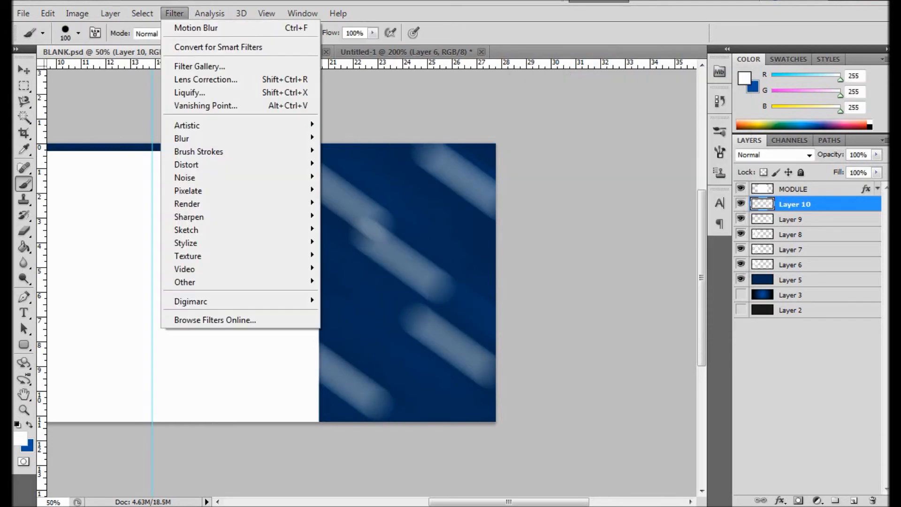
mouse_move(181, 138)
left_click(356, 190)
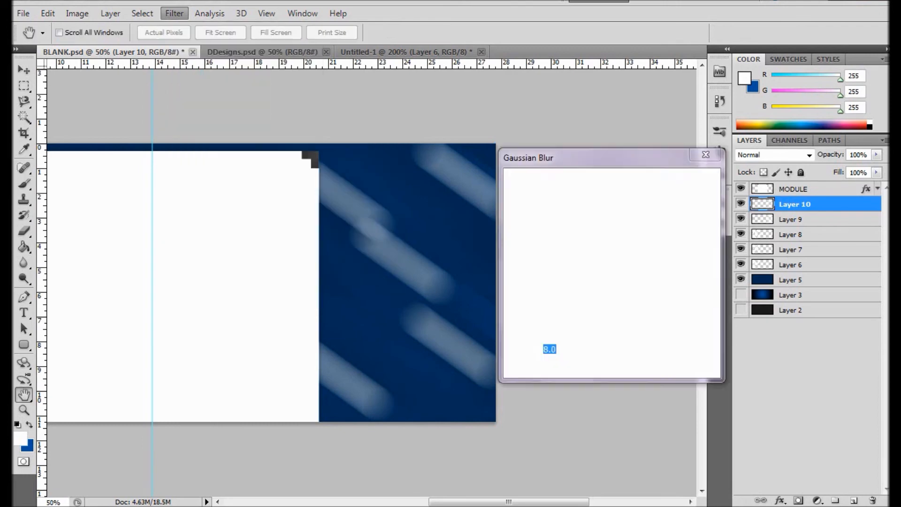
left_click_drag(561, 367, 572, 367)
key("Return")
key("b")
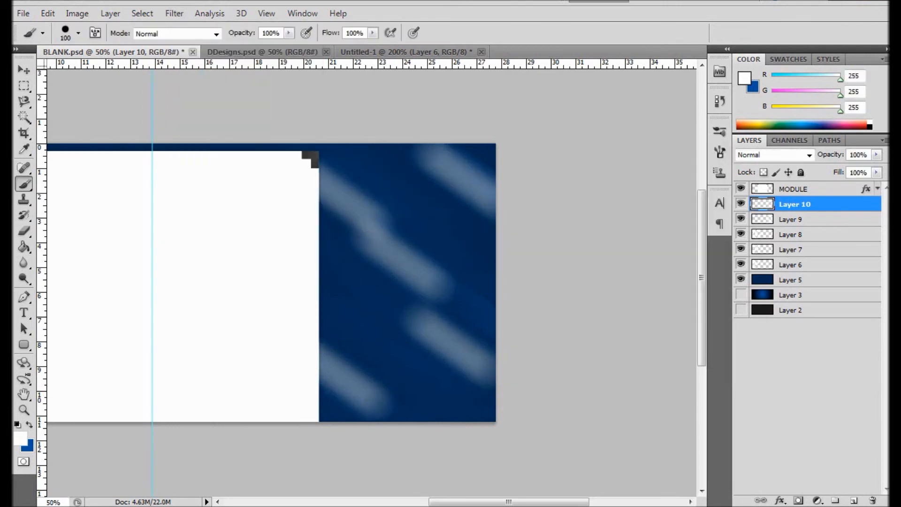
- Lower the streak layer's opacity, trying 50% before settling on 30%
left_click(857, 154)
type("50")
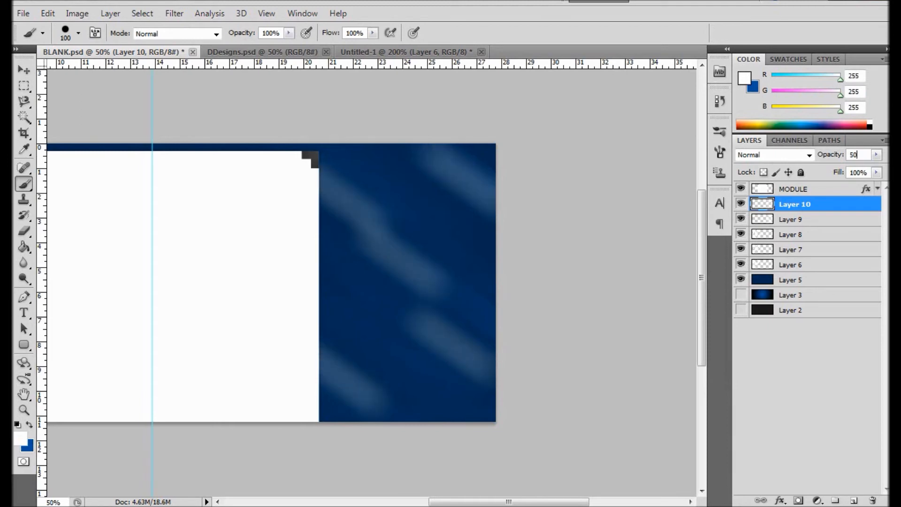
type("30")
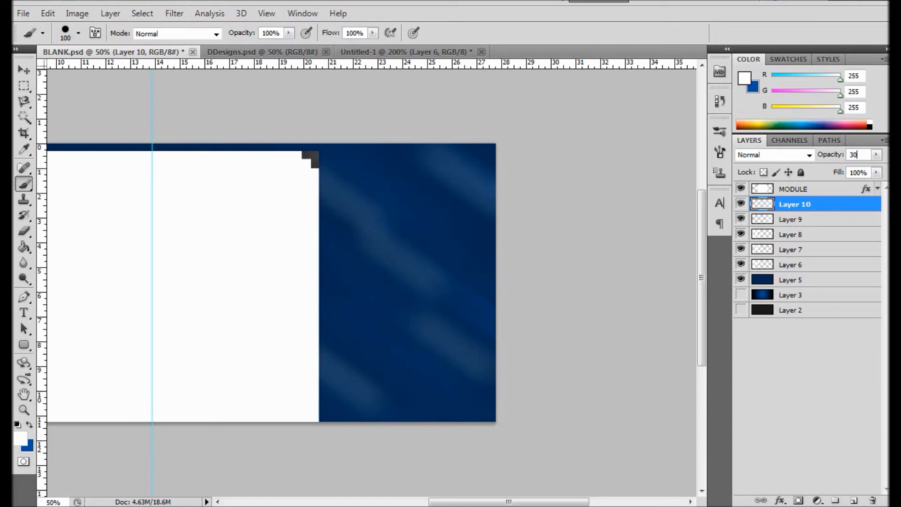
key("Return")
key("v")
left_click_drag(508, 501, 463, 502)
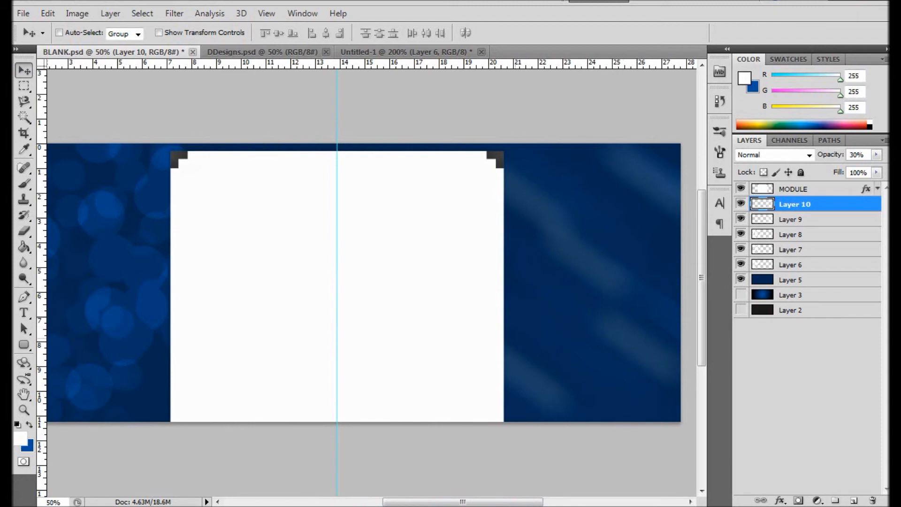
mouse_move(463, 502)
left_mouse_down()
mouse_move(445, 501)
mouse_move(462, 501)
left_mouse_up()
- Add a new layer above the MODULE layer and set the foreground color to black
left_click(798, 189)
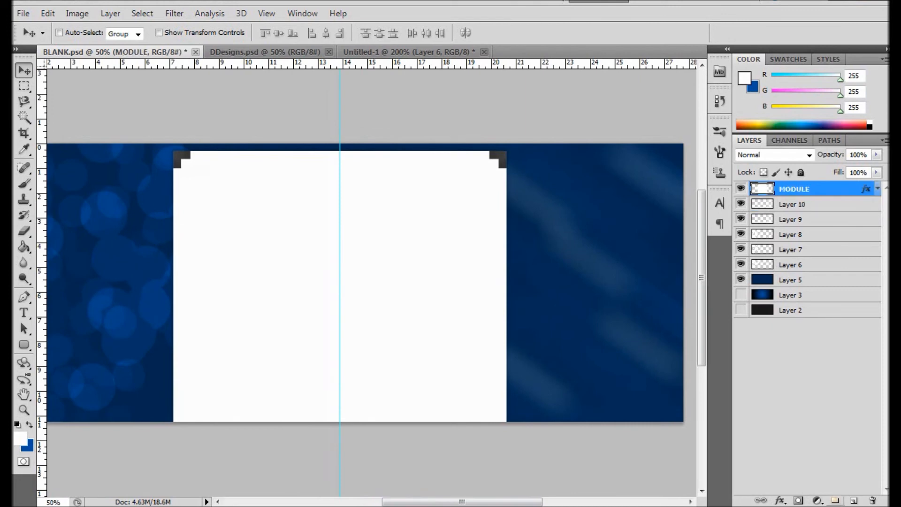
left_click(854, 500)
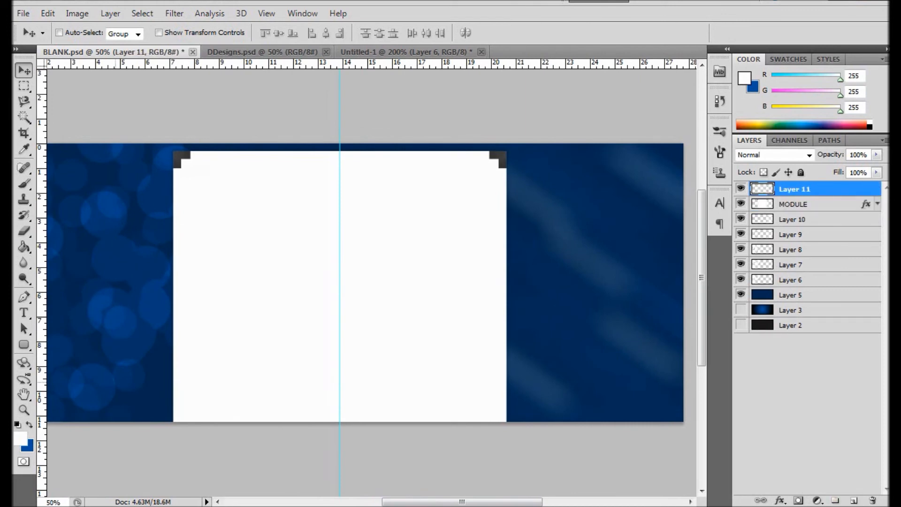
key("ctrl+minus")
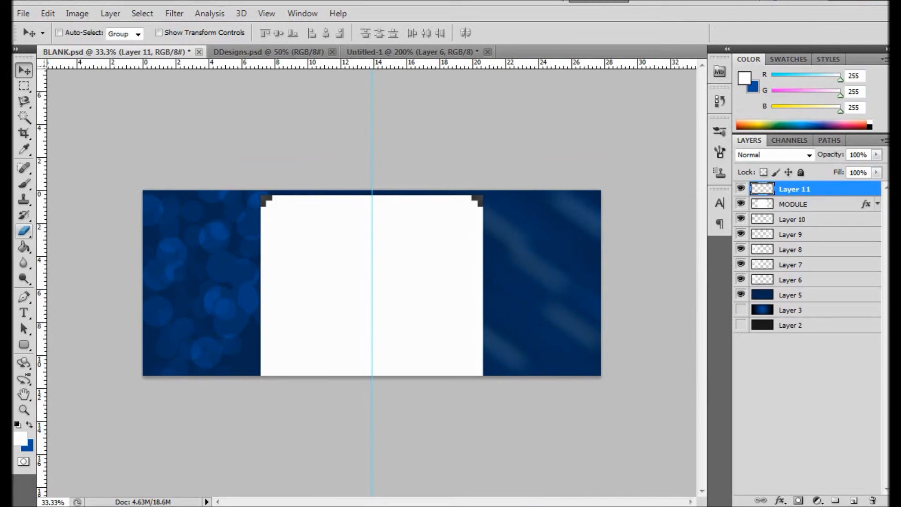
key("i")
left_click(20, 439)
left_click(587, 292)
left_click_drag(588, 292, 566, 390)
left_click(869, 206)
- Set up a linear gradient with the Foreground to Transparent preset, undoing a trial black-to-blue fill
left_click(24, 247)
left_click(61, 246)
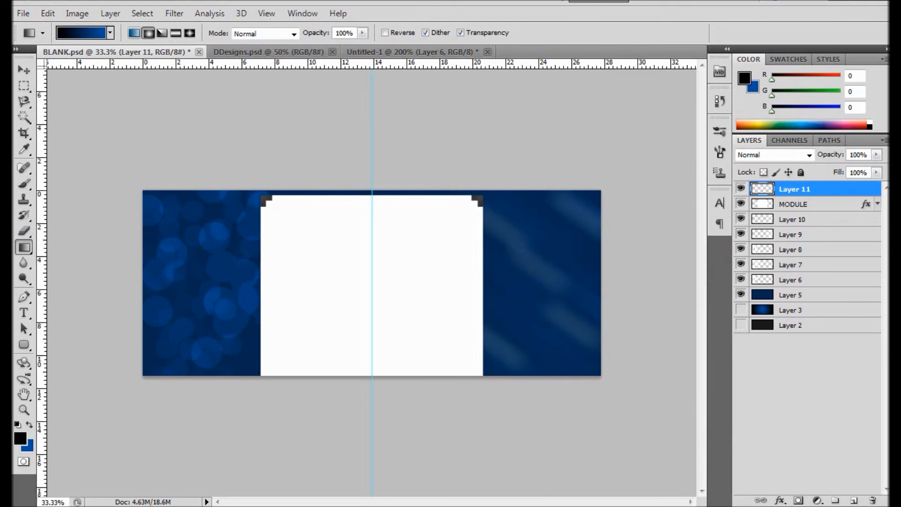
left_click(134, 32)
left_click_drag(121, 252, 242, 255)
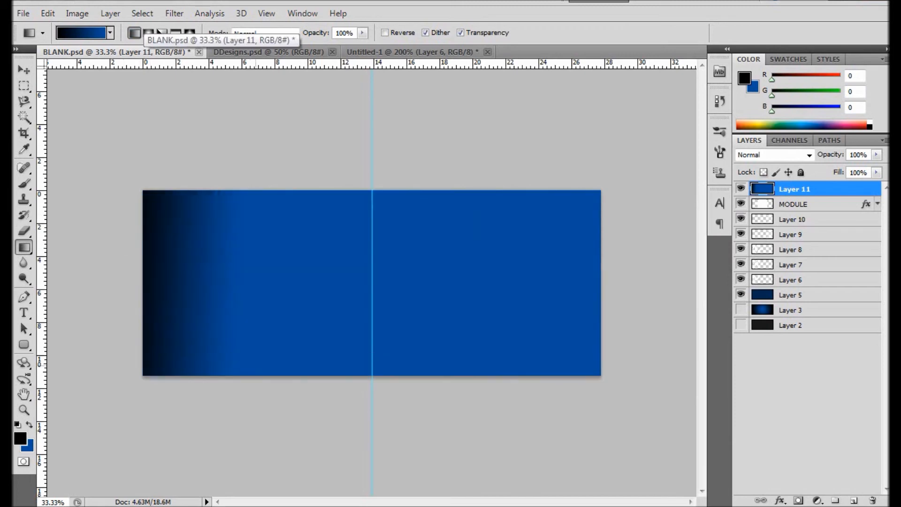
key("ctrl+z")
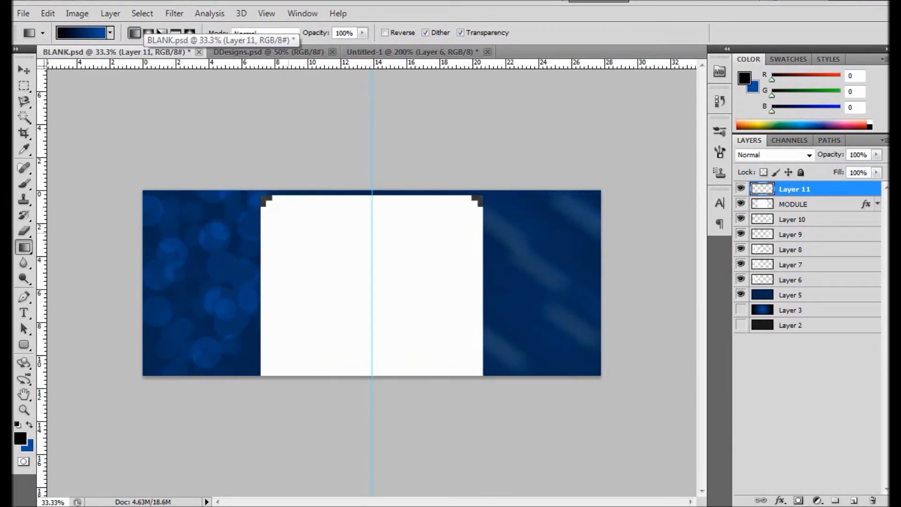
left_click(82, 32)
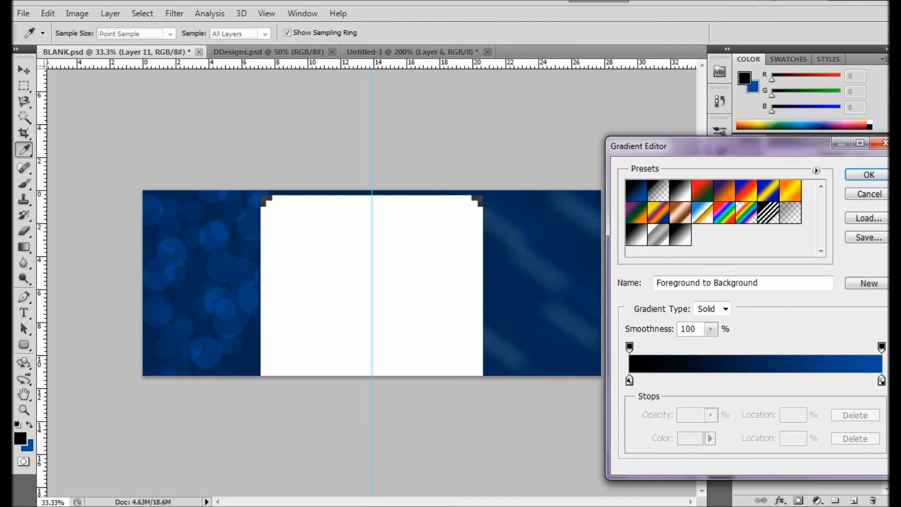
left_click(657, 190)
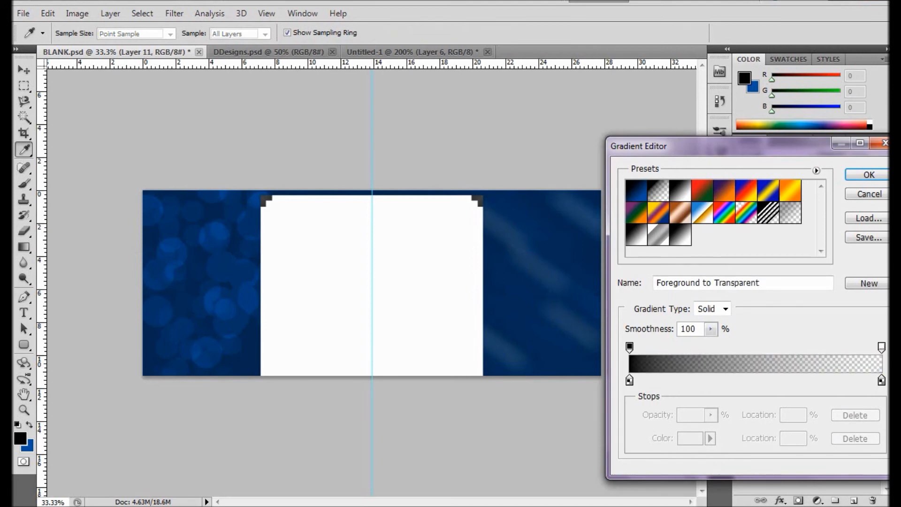
left_click(869, 175)
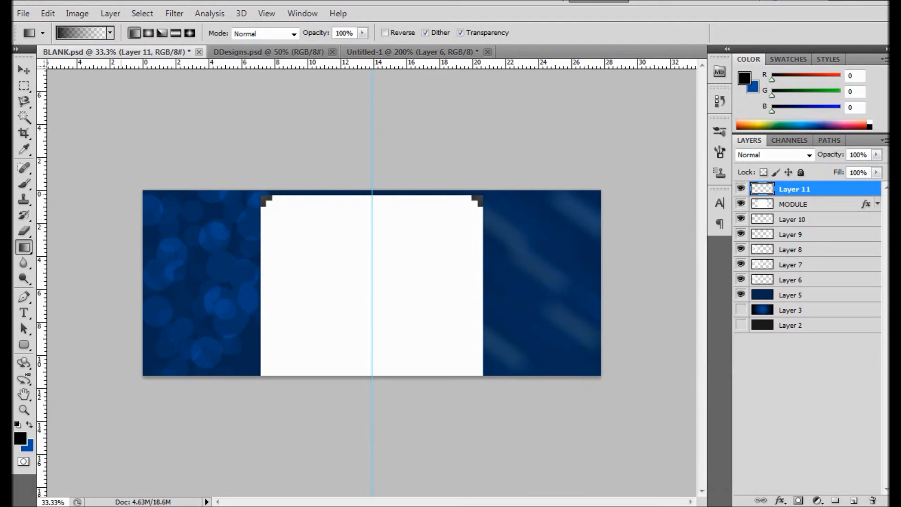
- Draw black-to-transparent gradients inward from the four canvas corners, repeating the upper-right one, plus a short one up from the bottom edge
left_click_drag(142, 190, 289, 254)
left_click_drag(132, 382, 275, 297)
left_click_drag(613, 181, 488, 256)
left_click_drag(616, 386, 520, 286)
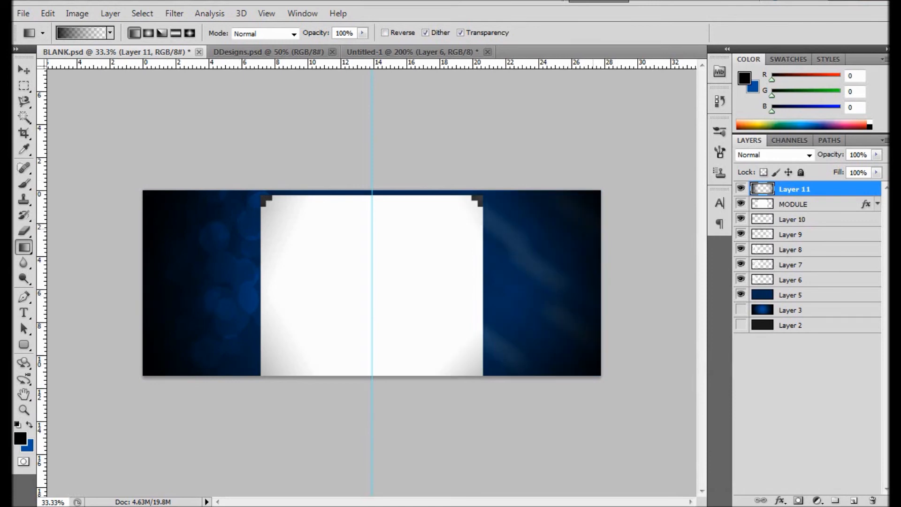
left_click_drag(600, 183, 514, 234)
left_click_drag(359, 380, 358, 356)
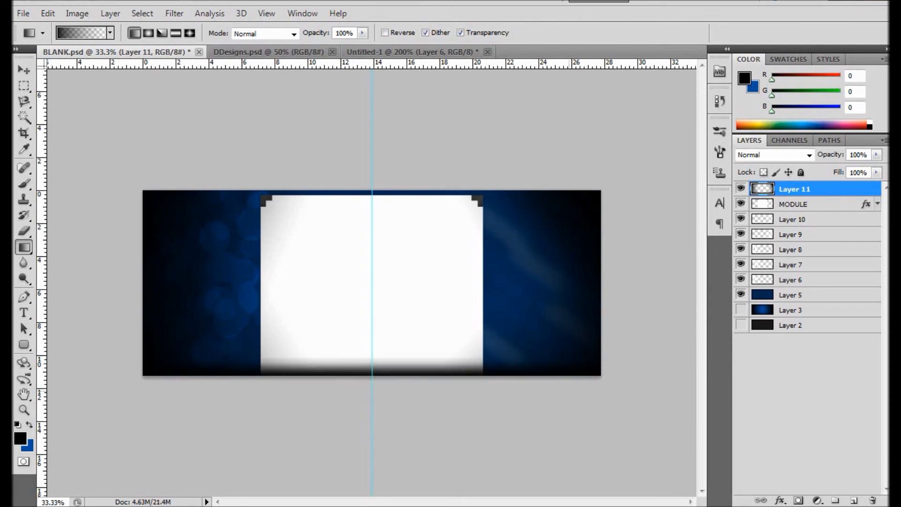
- Darken the right and left canvas edges further with additional short black-to-transparent gradients drawn inward
left_click_drag(617, 339, 554, 305)
left_click_drag(612, 276, 580, 270)
mouse_move(597, 210)
left_mouse_down()
mouse_move(576, 225)
mouse_move(596, 209)
left_mouse_up()
left_click_drag(149, 188, 212, 222)
left_click_drag(143, 310, 201, 305)
left_click_drag(143, 370, 182, 332)
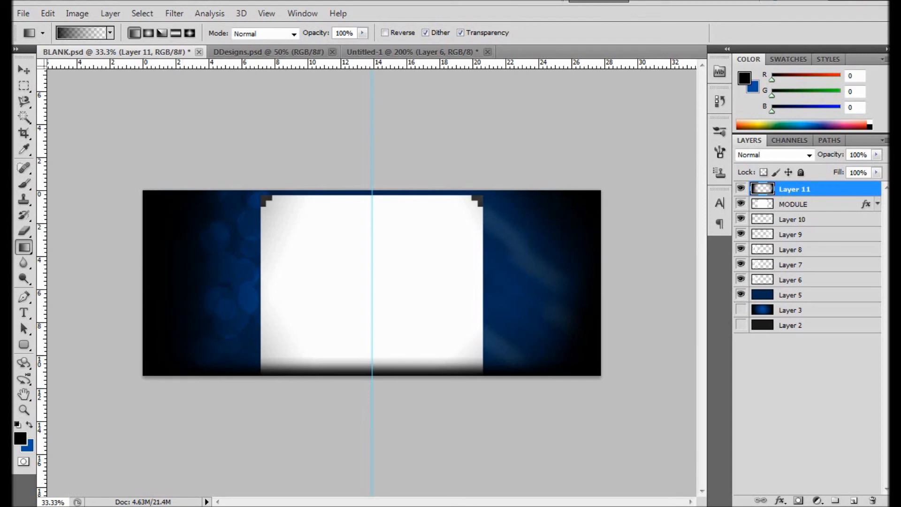
- Apply a blue (#0053a0) Color Overlay to the gradient layer and reduce the overlay's opacity
left_click(24, 70)
key("ctrl+plus")
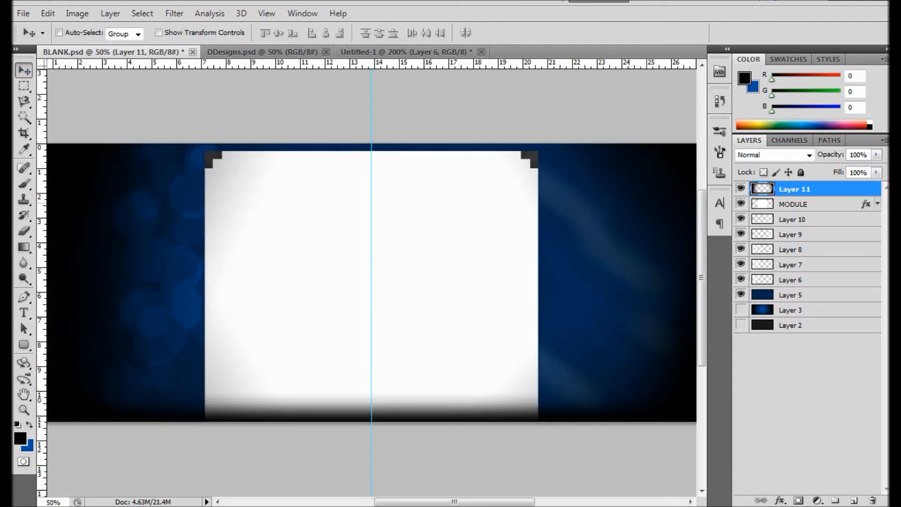
double_click(825, 188)
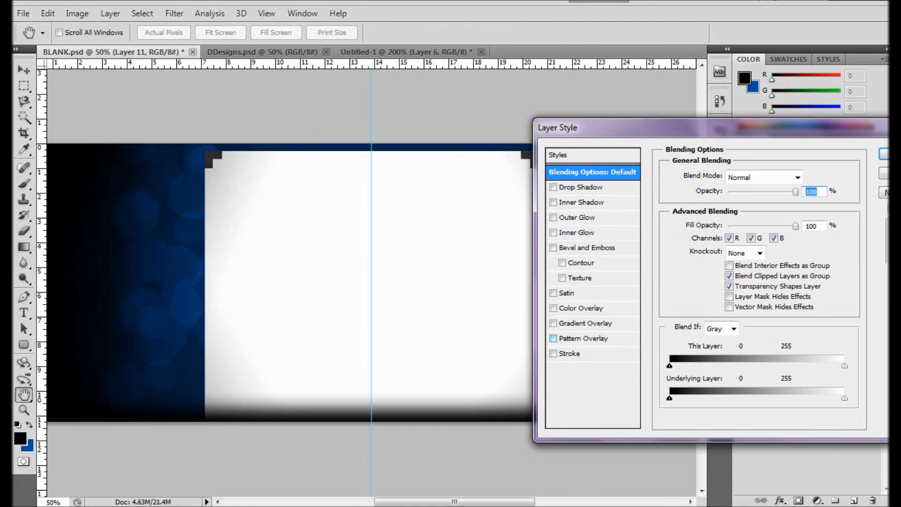
left_click(553, 308)
left_click(581, 308)
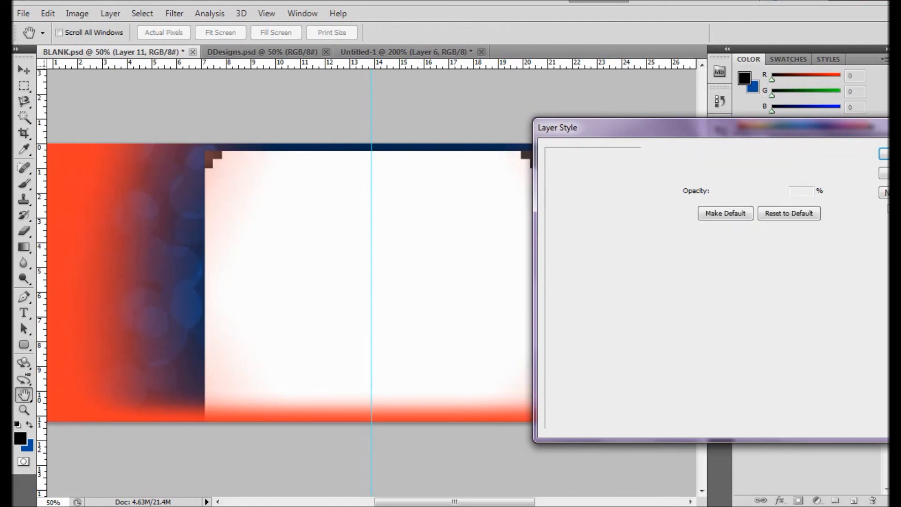
left_click(803, 176)
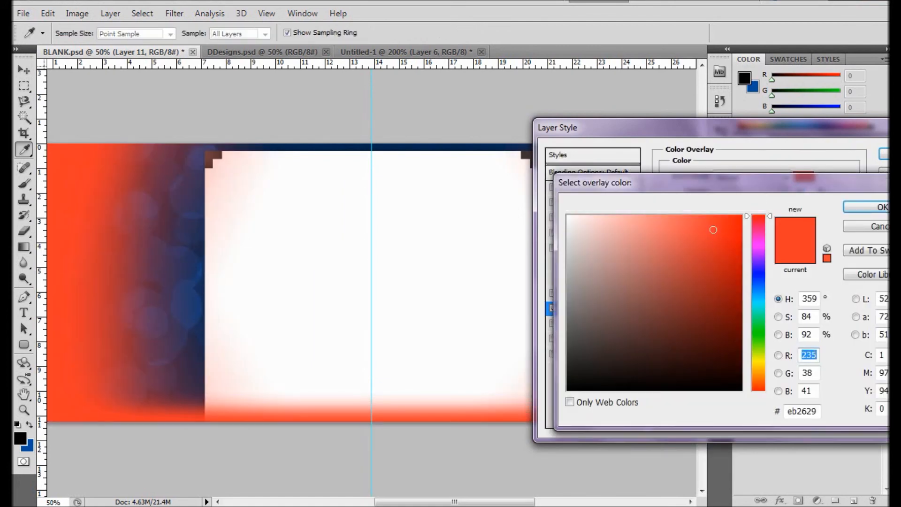
left_click(759, 289)
mouse_move(713, 229)
left_mouse_down()
mouse_move(723, 269)
mouse_move(742, 281)
left_mouse_up()
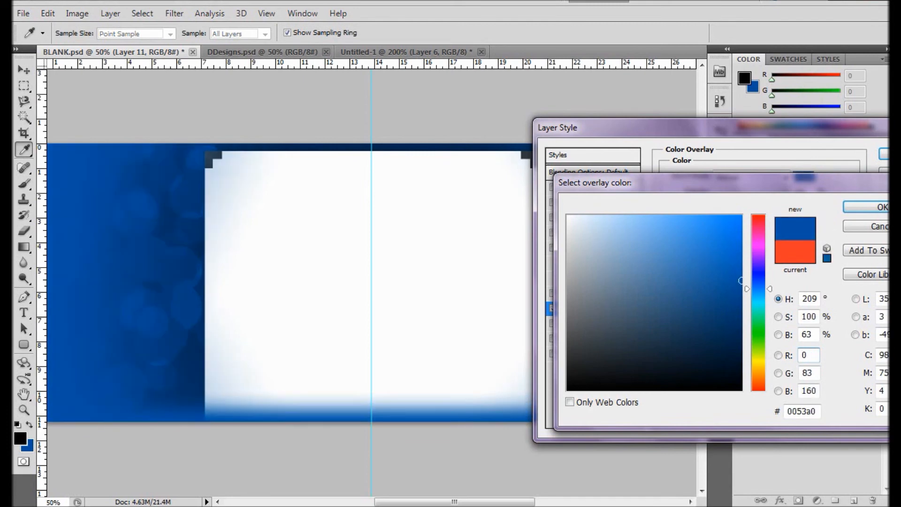
key("Return")
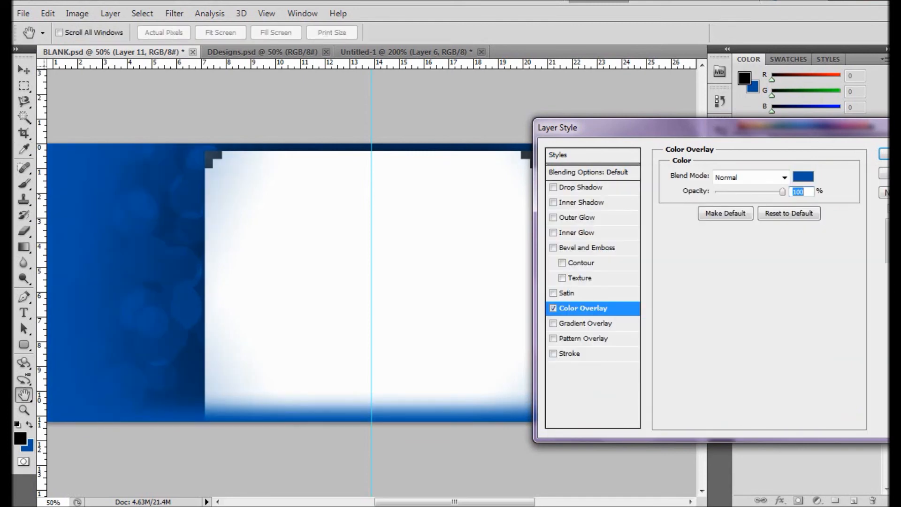
left_click_drag(781, 191, 755, 192)
key("Return")
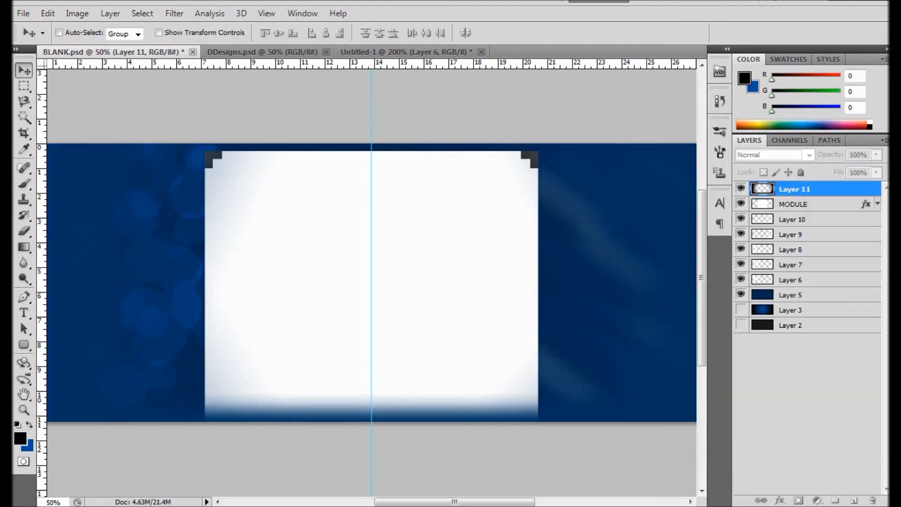
- Lower the gradient layer's overall opacity, trying 80% before settling on 60%
mouse_move(454, 501)
left_mouse_down()
mouse_move(498, 501)
mouse_move(439, 502)
left_mouse_up()
left_click(856, 155)
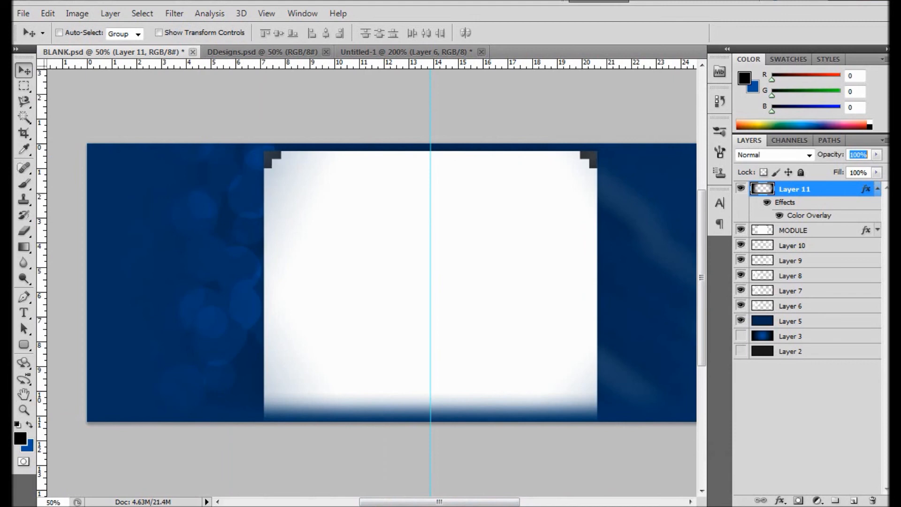
type("80")
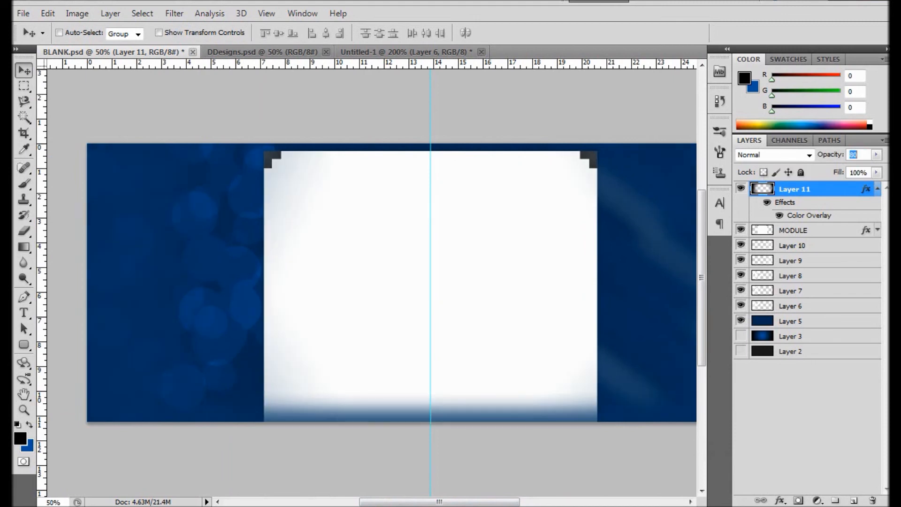
type("60")
mouse_move(440, 501)
left_mouse_down()
mouse_move(459, 502)
mouse_move(400, 502)
mouse_move(474, 501)
mouse_move(456, 501)
left_mouse_up()
left_click(855, 154)
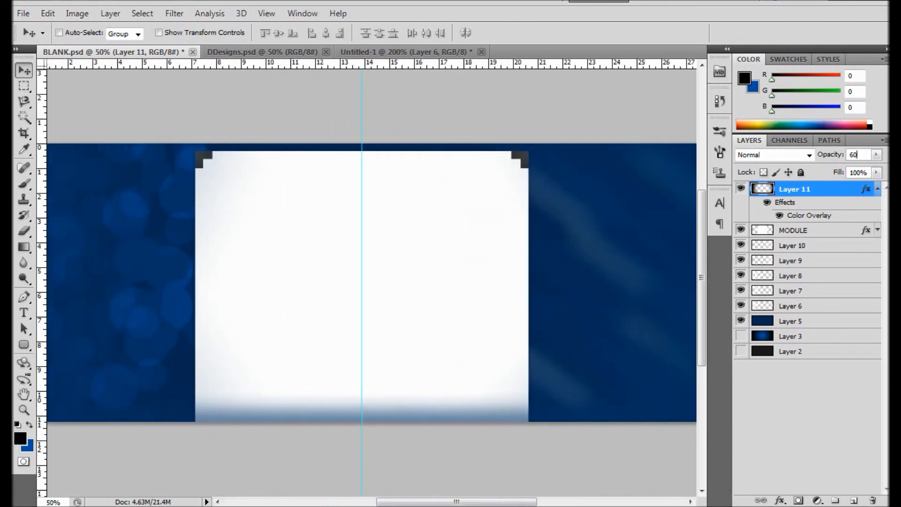
- Collapse the effects list of Layer 11 and add a new layer directly above Layer 10
left_click(877, 188)
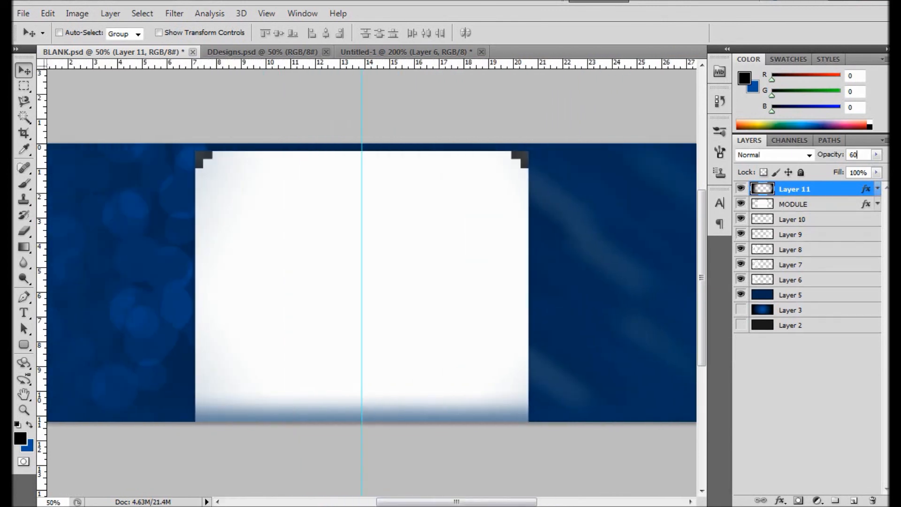
left_click(797, 220)
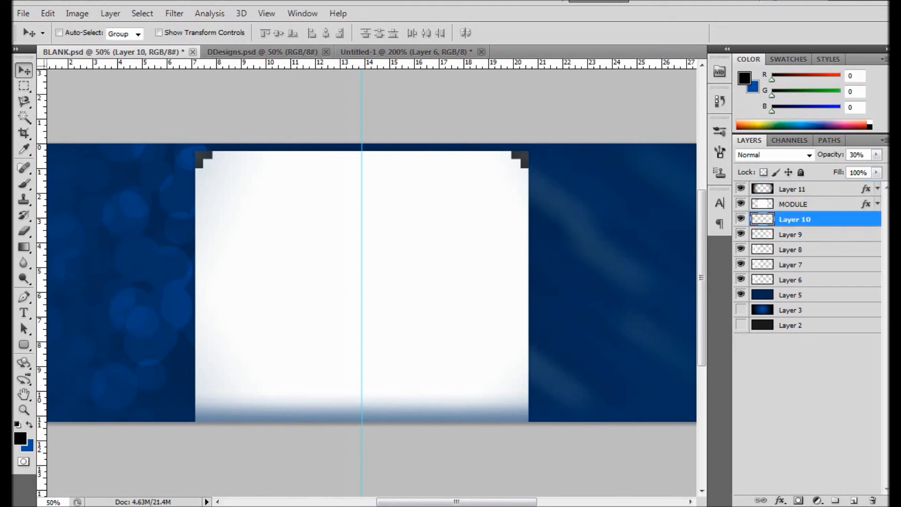
left_click(853, 500)
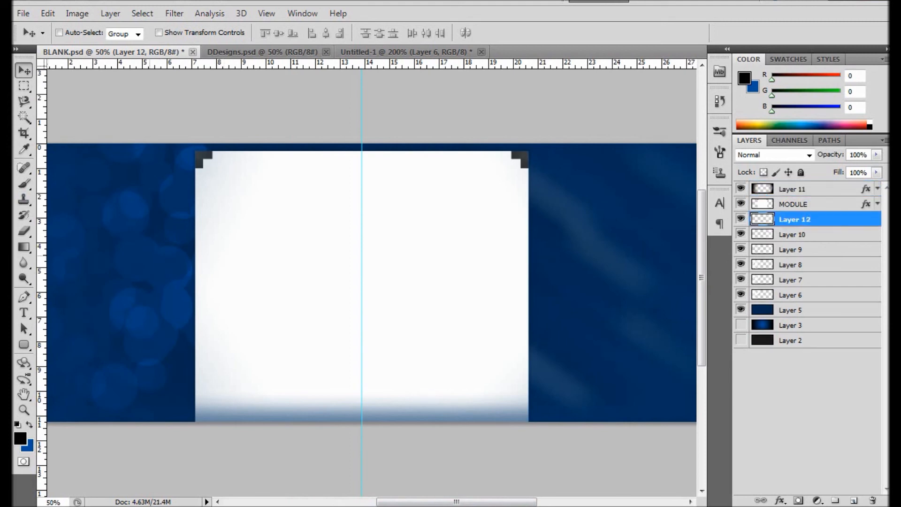
- Select Layer 6 through Layer 8 and duplicate them together within the document
left_click(798, 295)
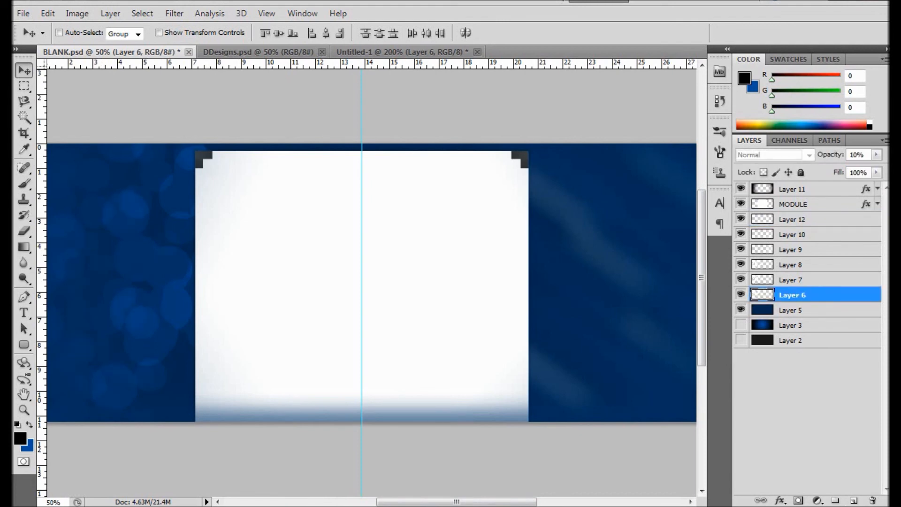
left_click(819, 265, "shift")
right_click(819, 265)
key("Escape")
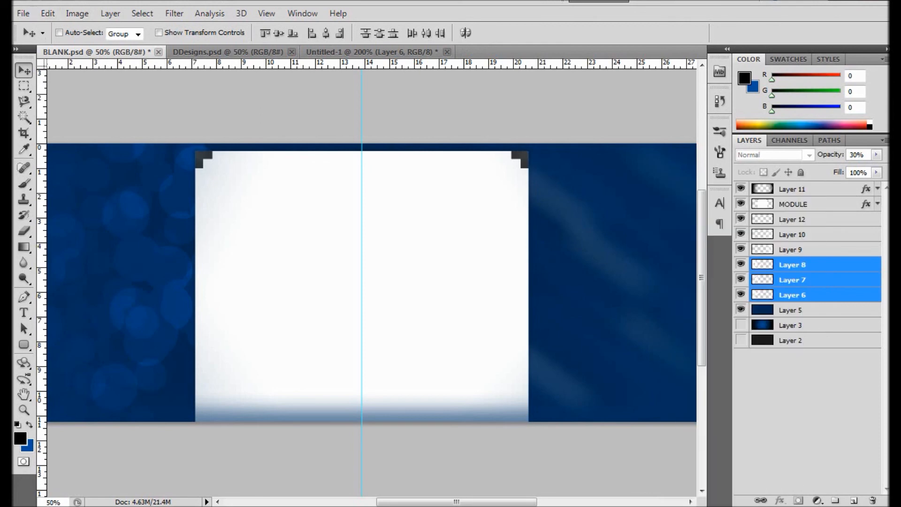
right_click(845, 279)
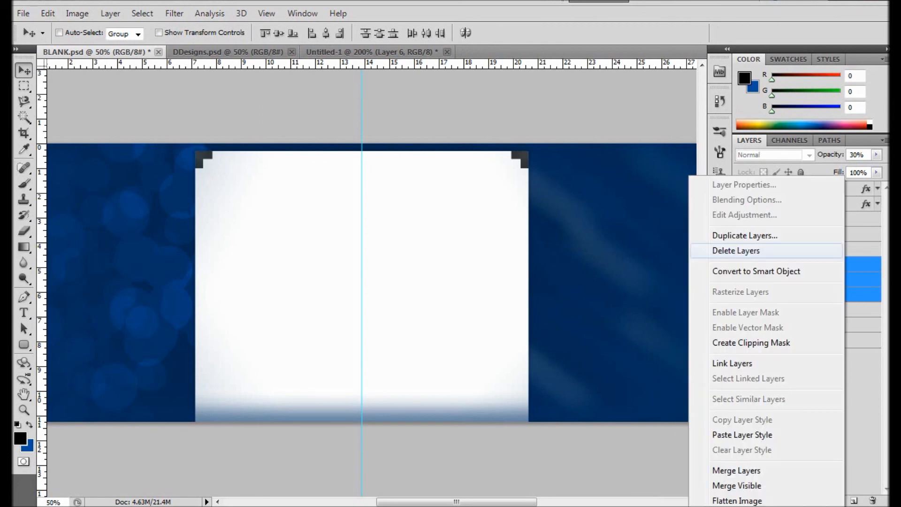
left_click(745, 235)
left_click(592, 136)
- Flip the duplicated dot layers horizontally and move them onto the blue background right of the white module
left_click(47, 13)
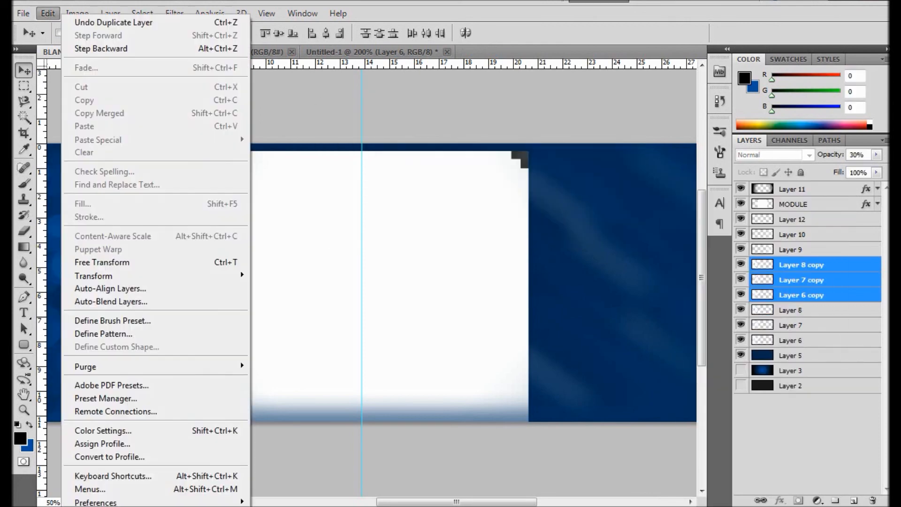
mouse_move(94, 275)
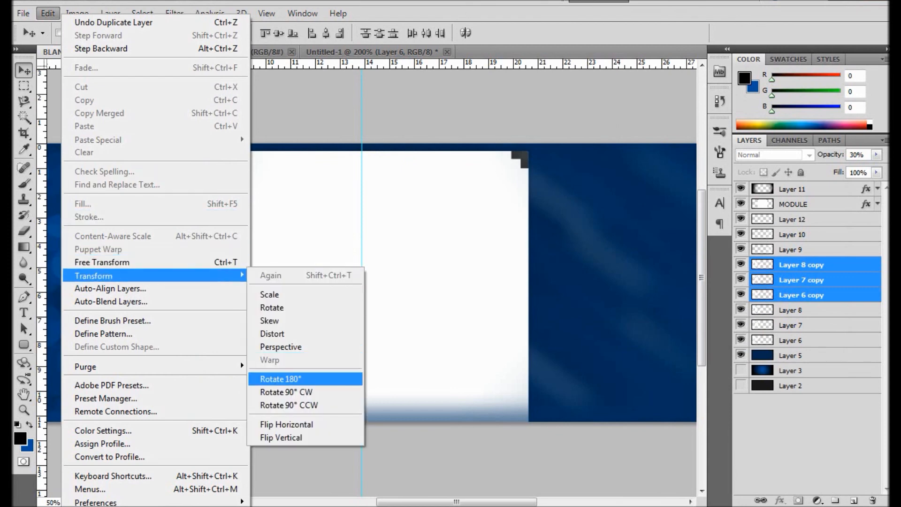
left_click(331, 423)
left_click_drag(129, 305, 518, 293)
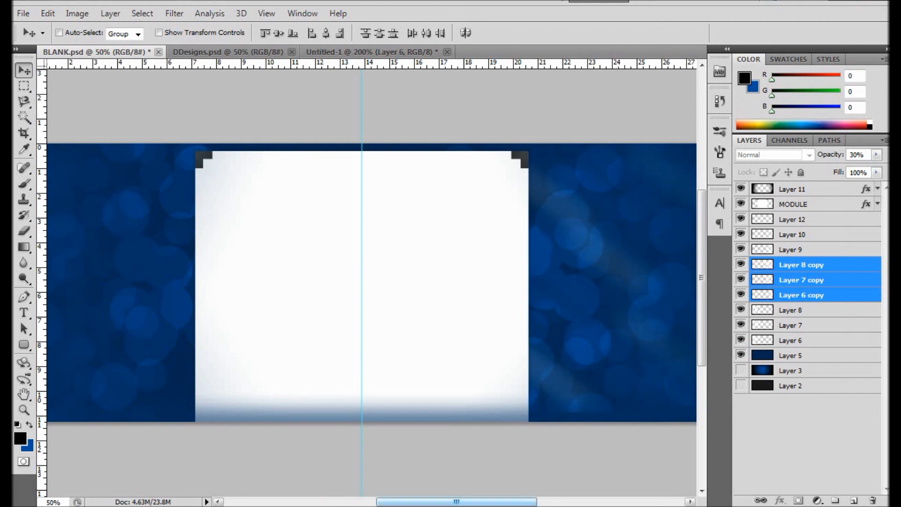
- Set the opacity of the three duplicated dot layers to 5%
left_click_drag(456, 501, 497, 502)
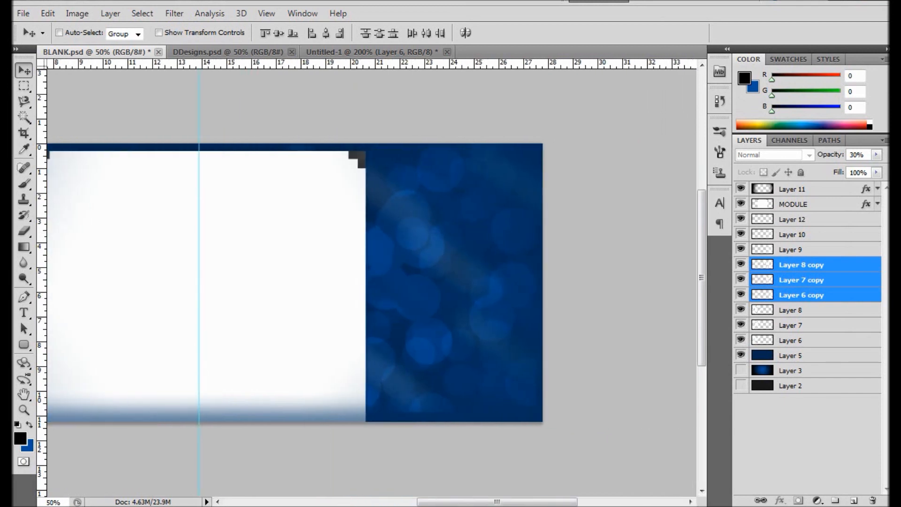
key("Return")
type("05")
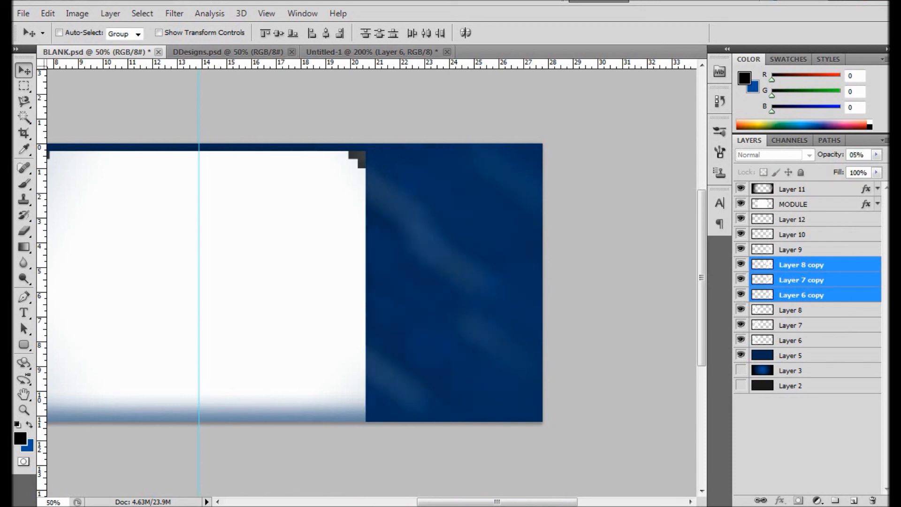
key("ctrl+plus")
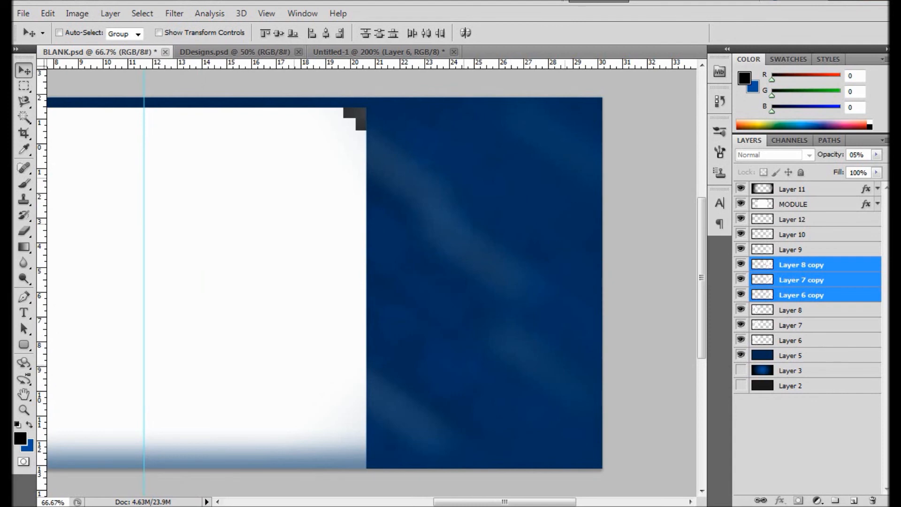
left_click_drag(505, 501, 454, 501)
key("ctrl+minus")
key("ctrl+minus")
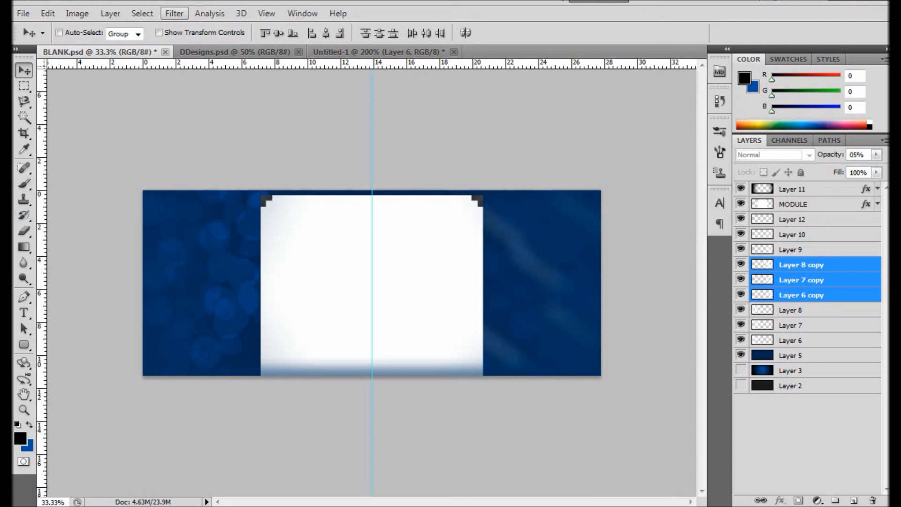
left_click(174, 13)
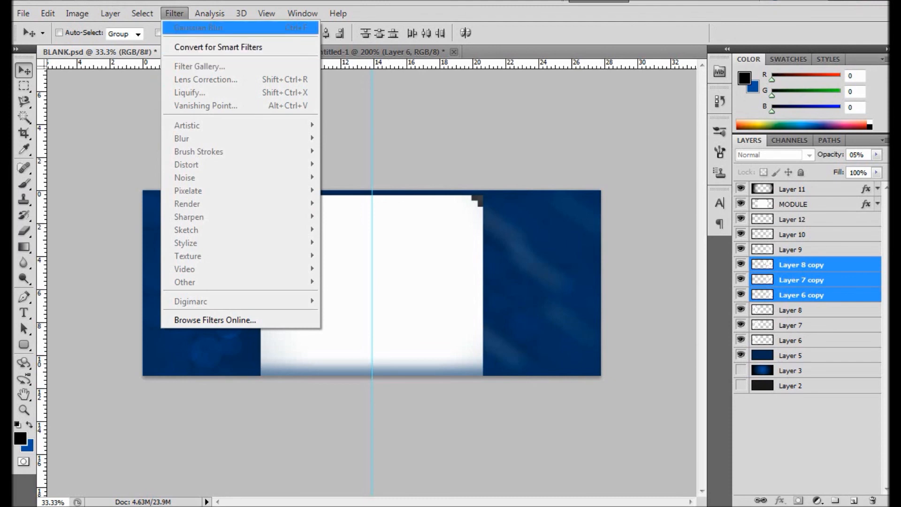
key("Escape")
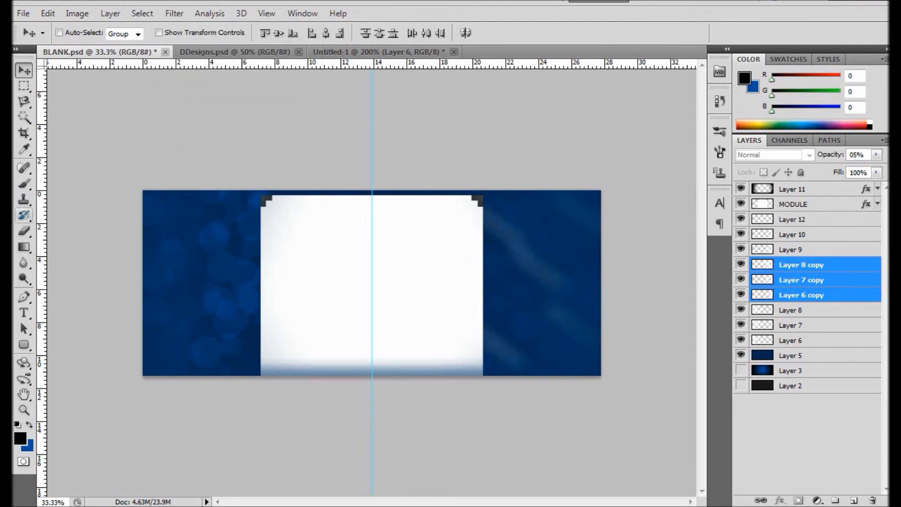
- Activate the Brush tool and select Layer 11 as the layer to paint on
left_click(24, 184)
left_click(794, 189)
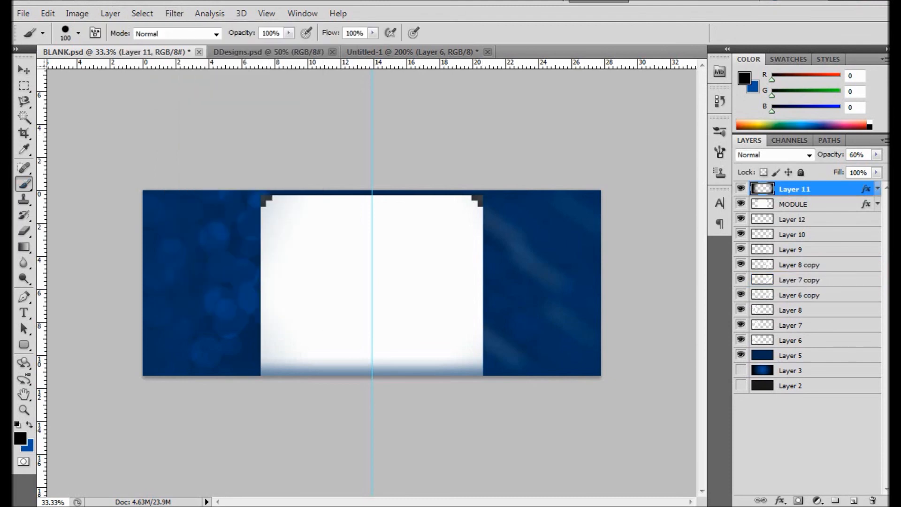